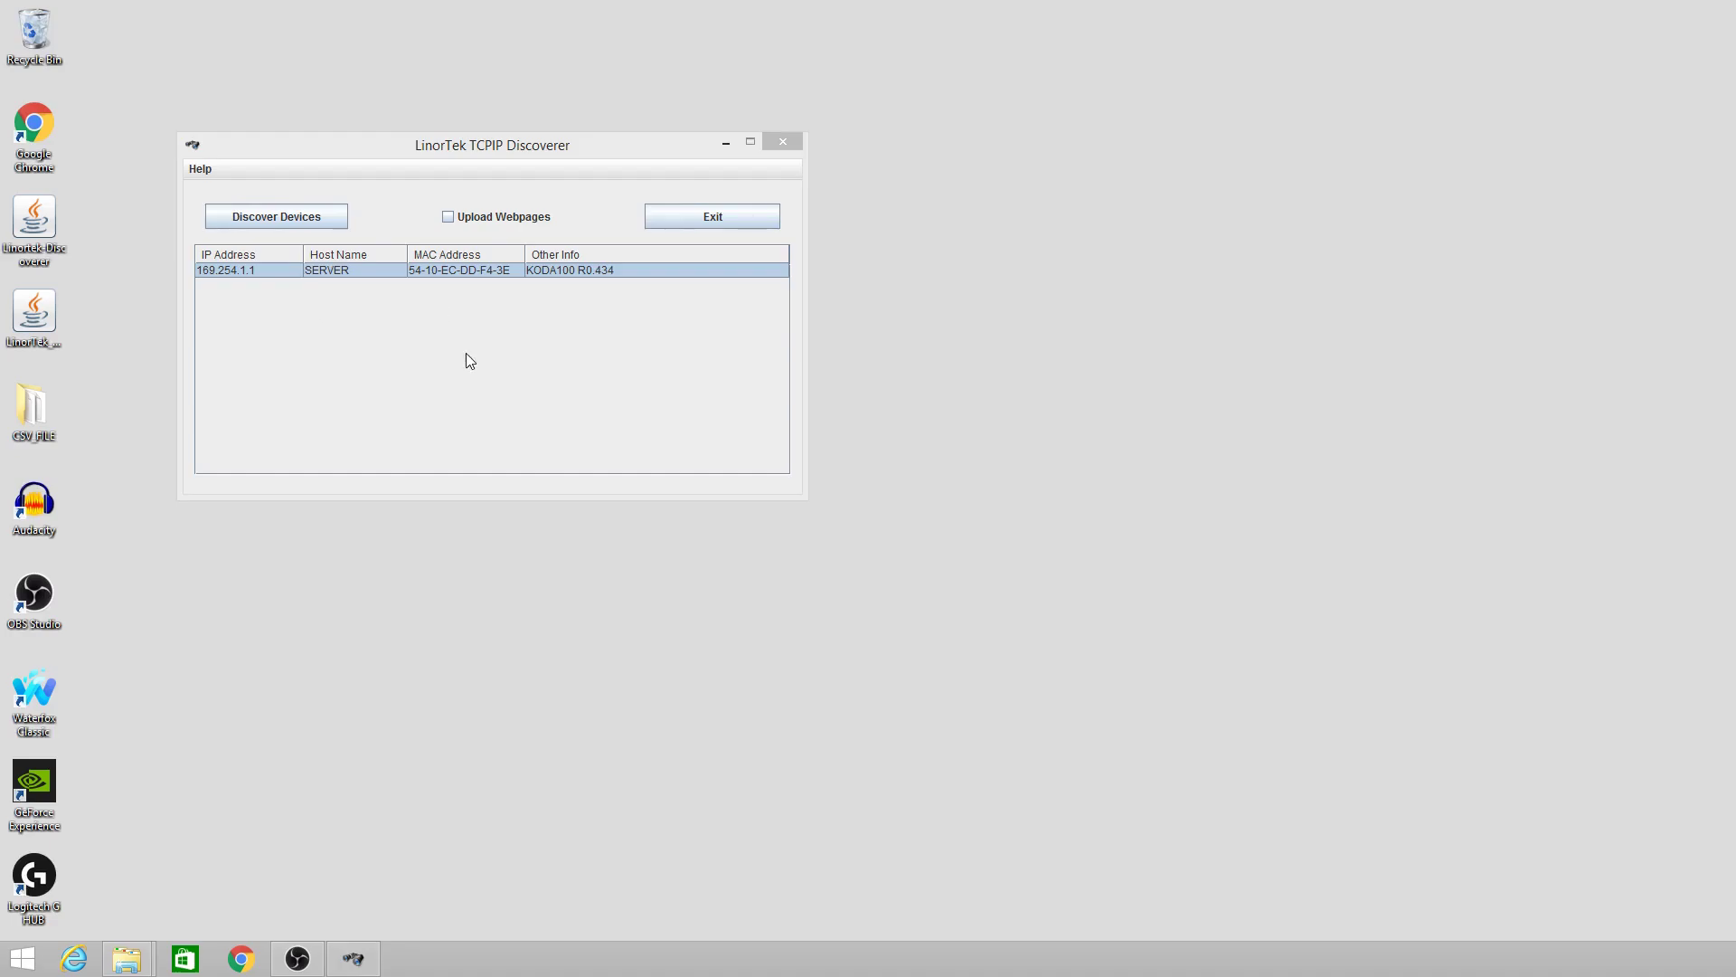
# - Select the discovered KODA100 device and sign in as admin to reach its home page
pyautogui.click(369, 270)
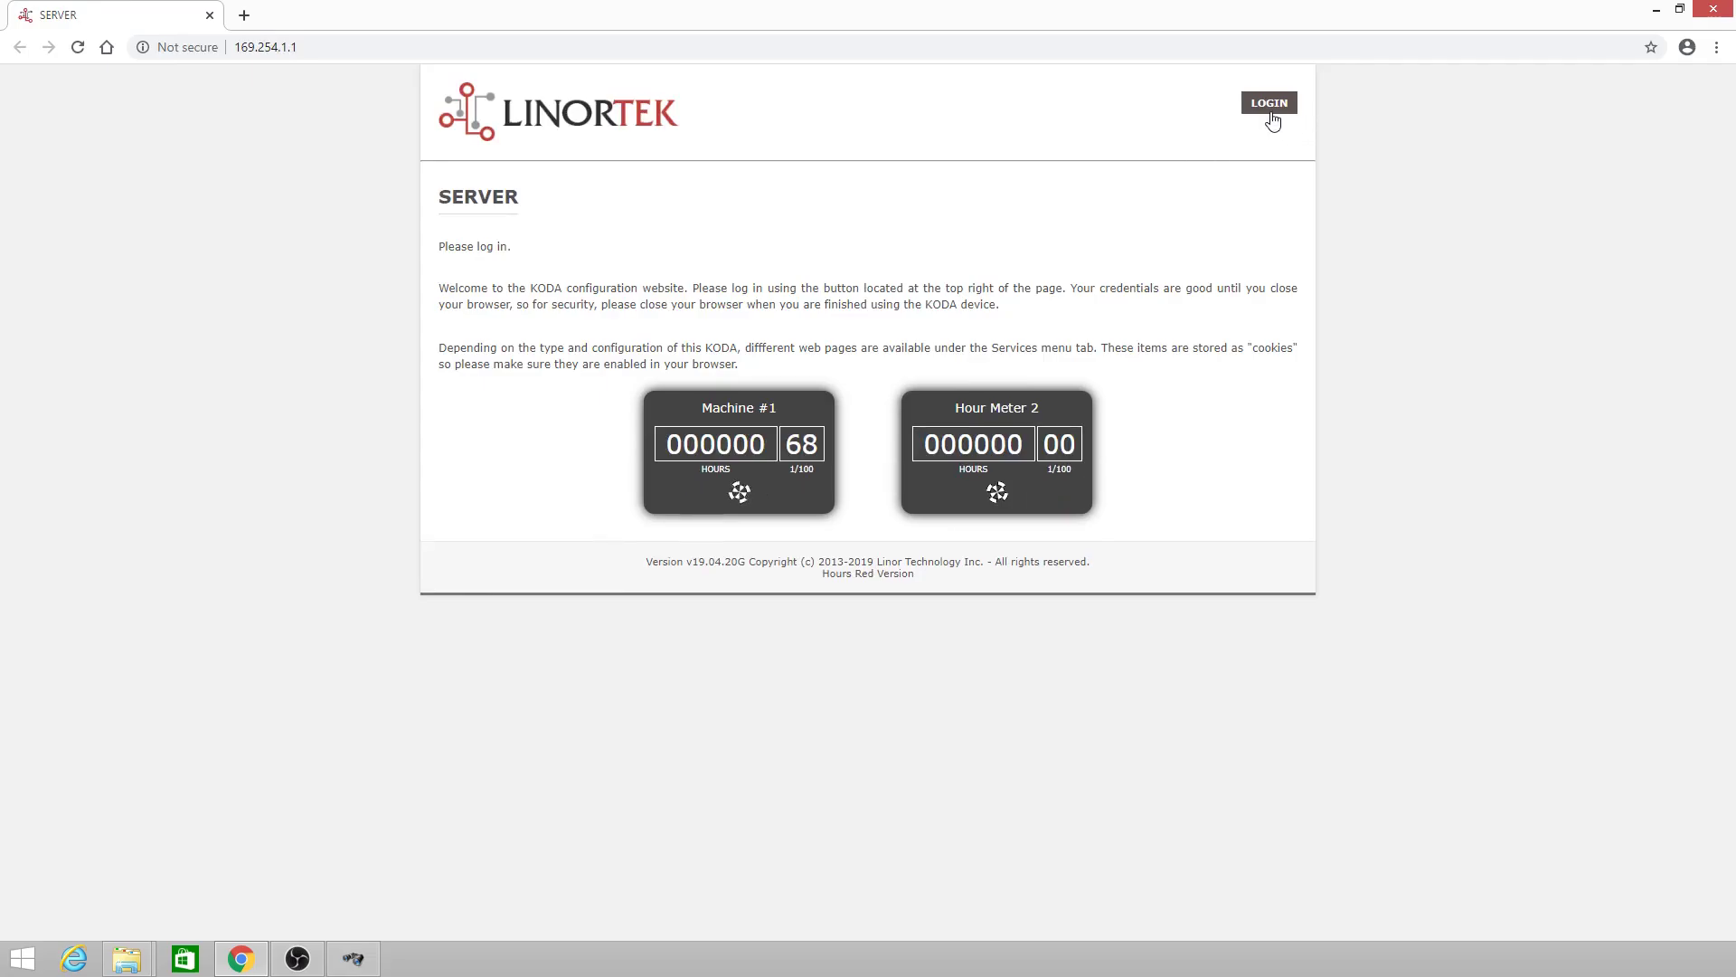
pyautogui.click(1271, 114)
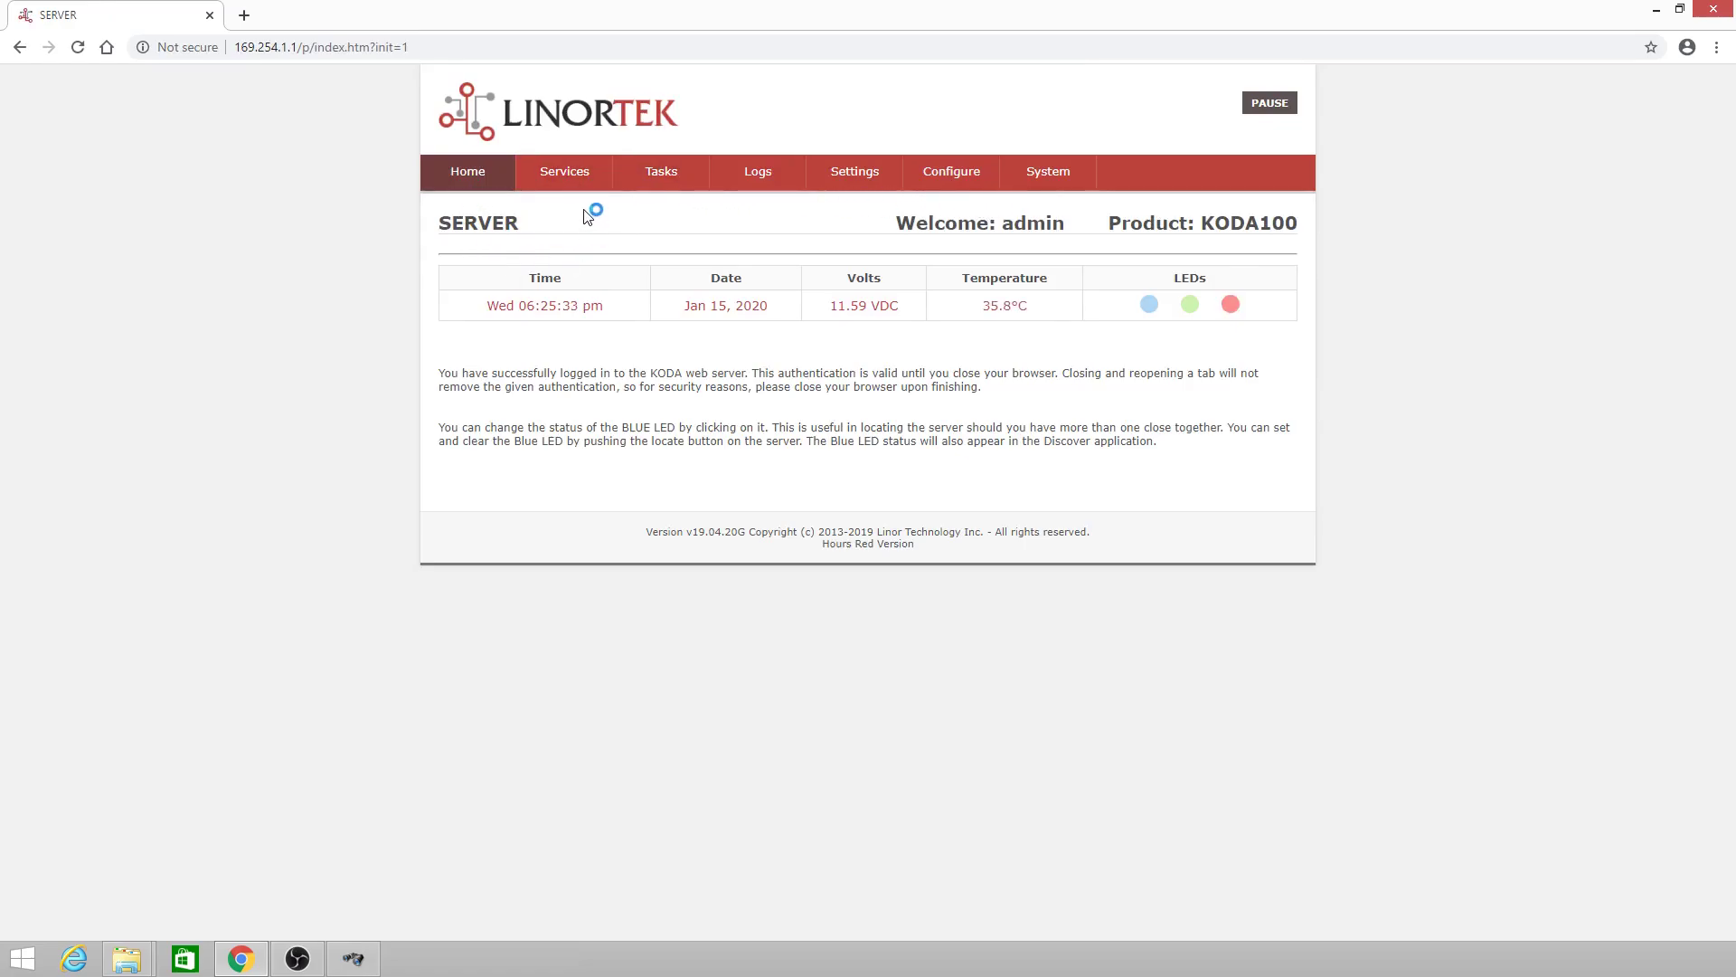
# - On the Hours page, enable Meter 2 and set its trigger to Relay 2
pyautogui.moveTo(573, 193)
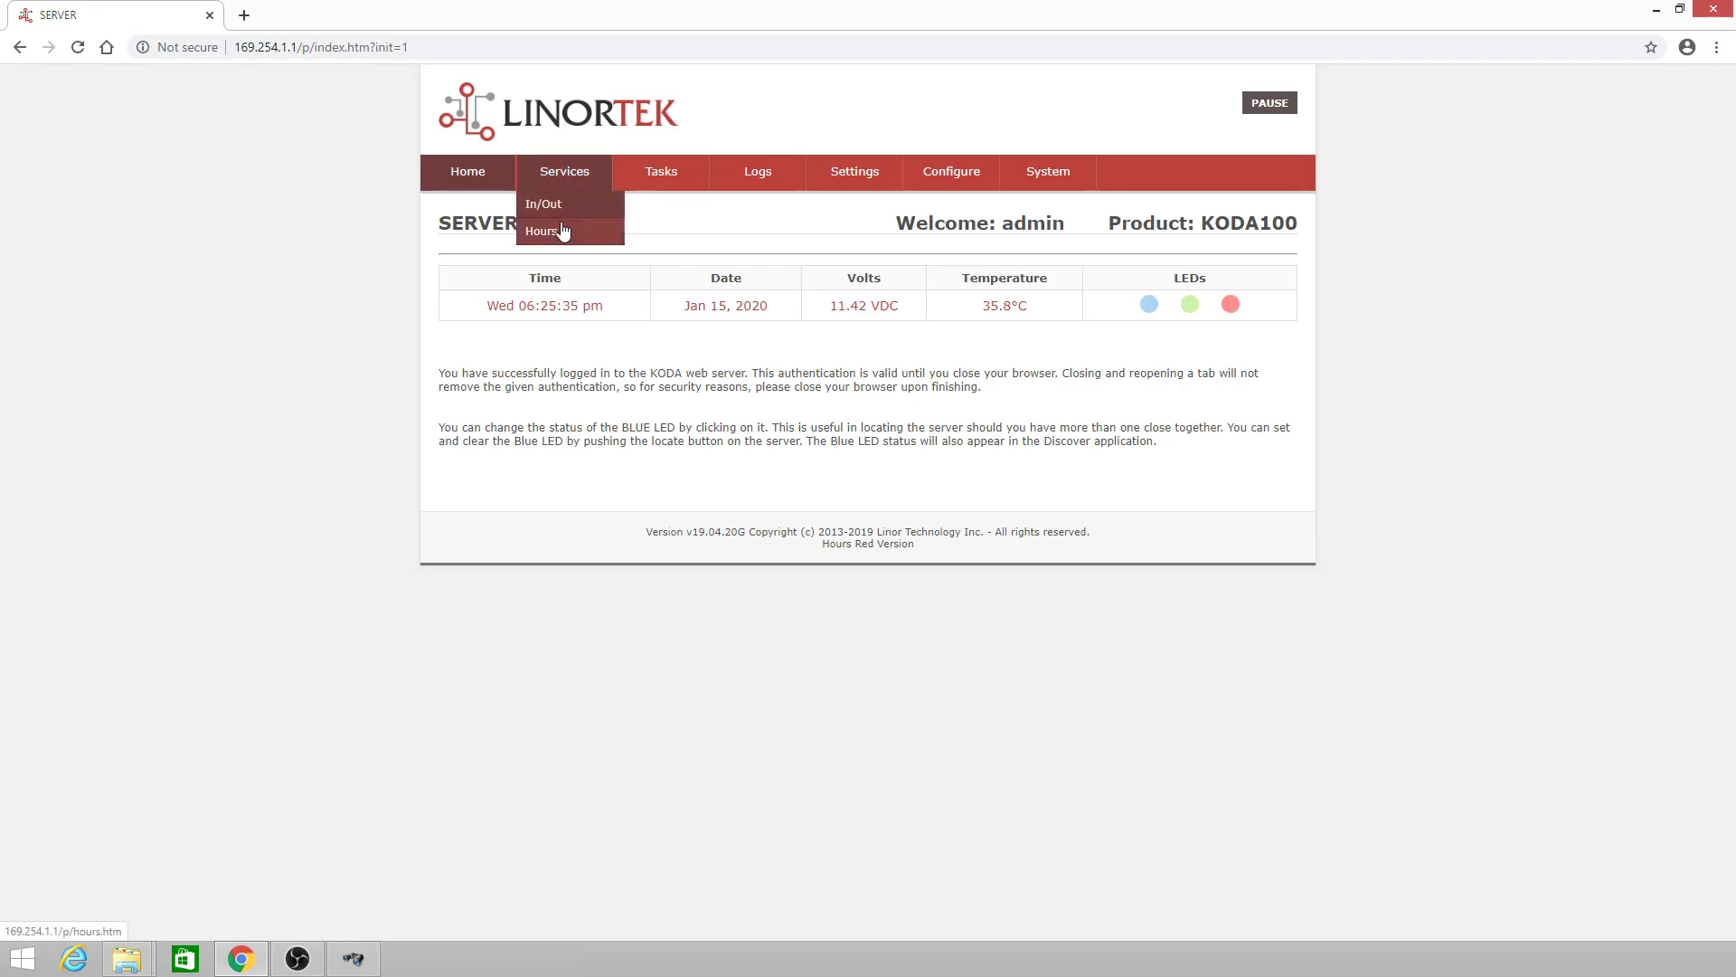
pyautogui.click(562, 230)
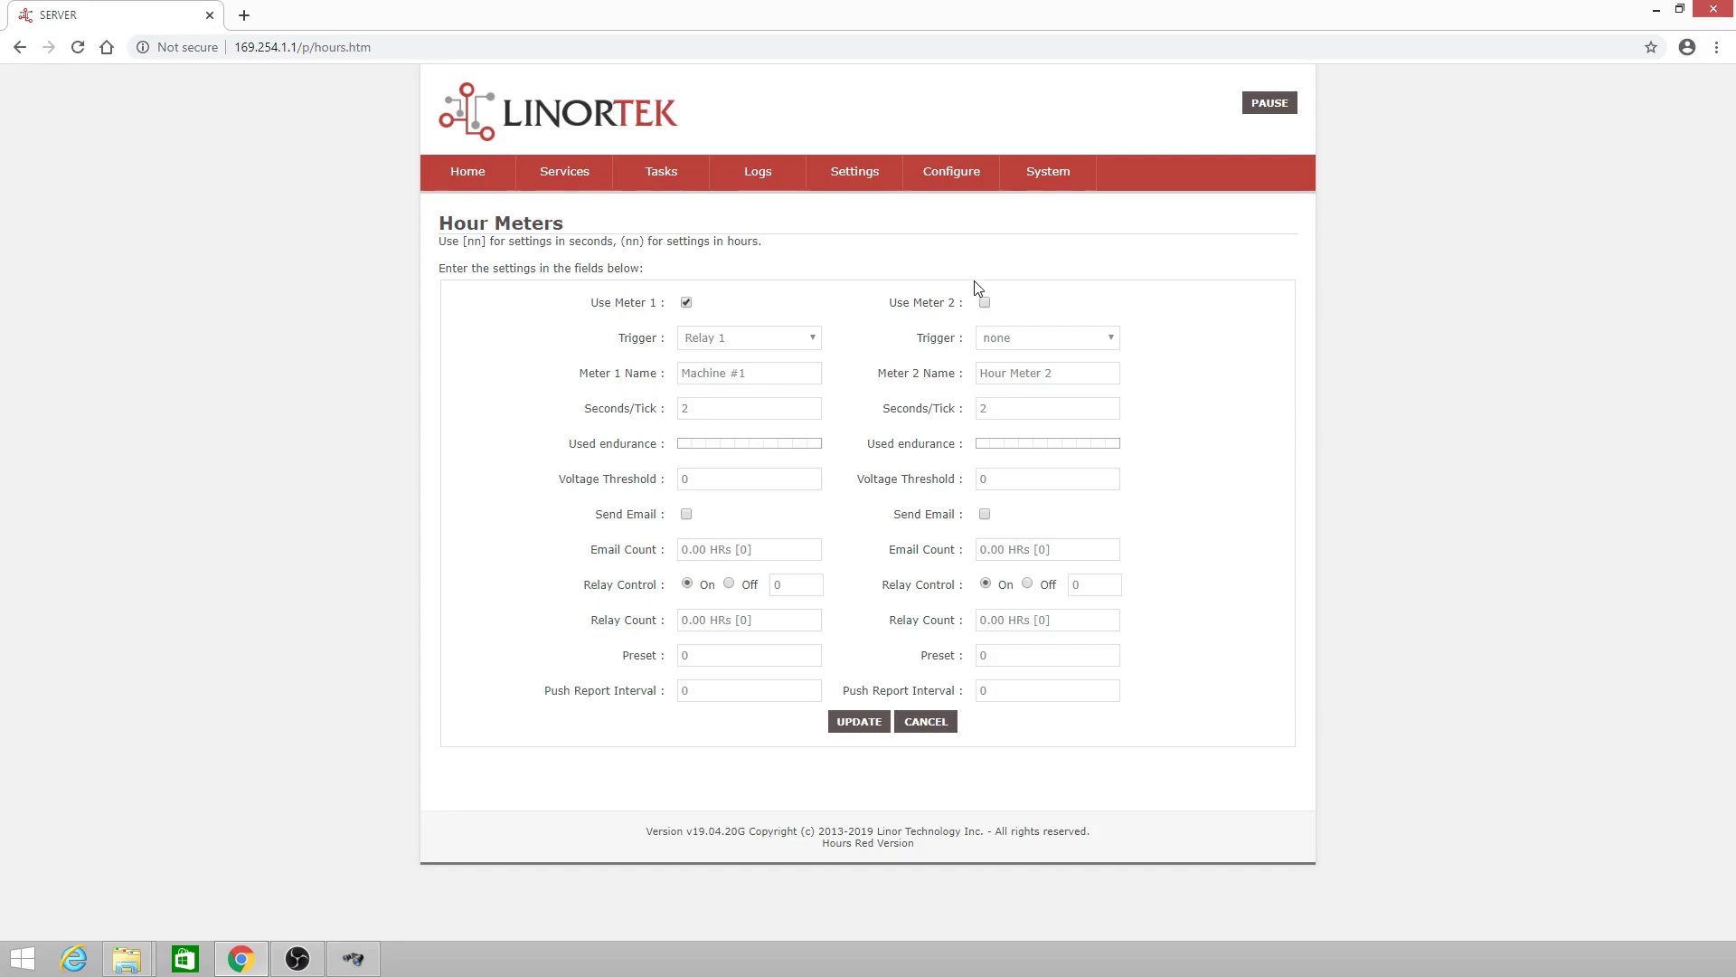
pyautogui.click(1001, 350)
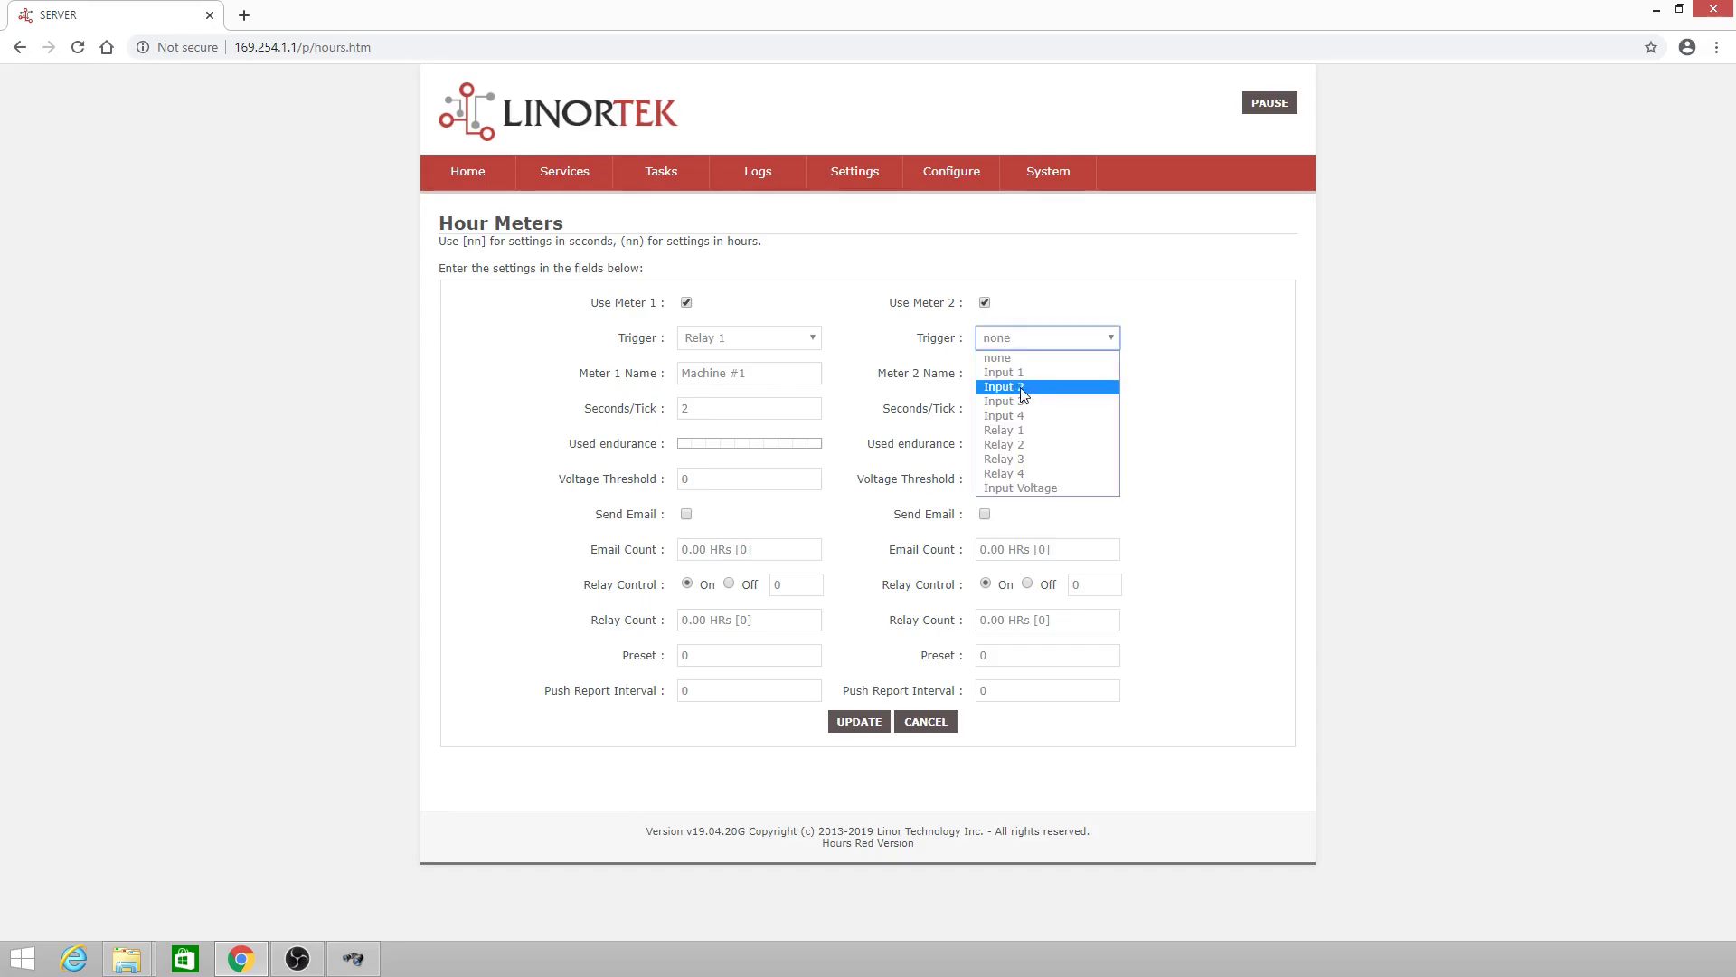
pyautogui.click(1010, 447)
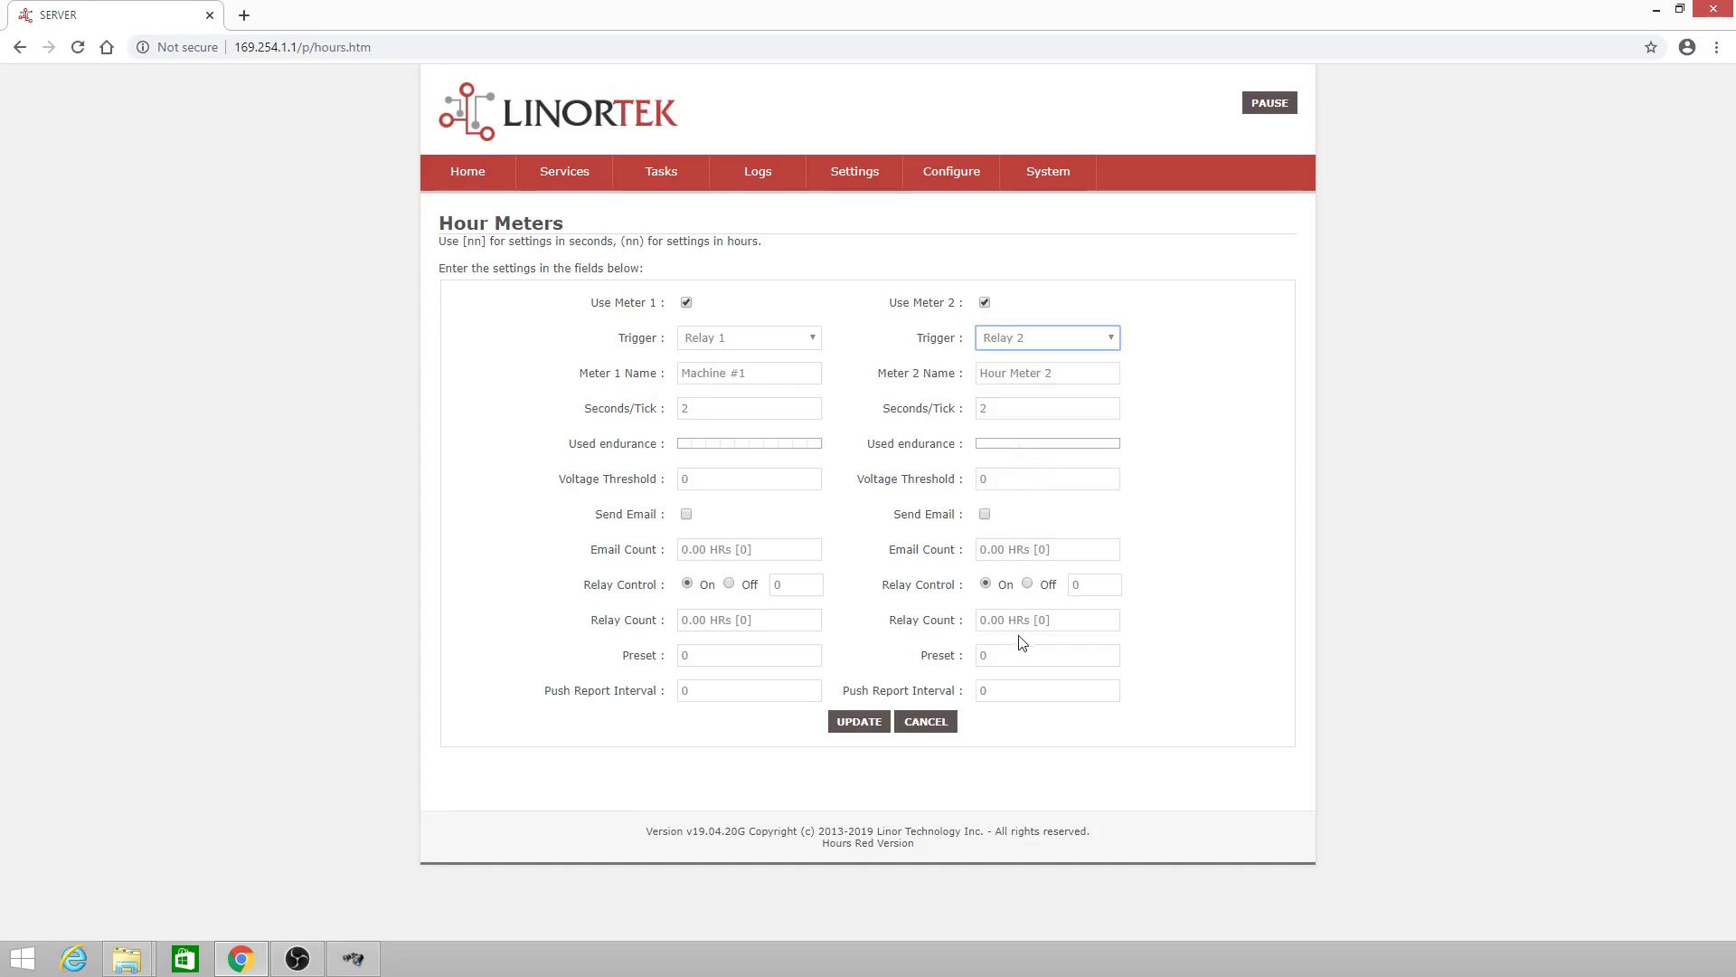
# - Replace Meter 2's preset of 0 with 5.25 hours and save the meter settings
pyautogui.click(1021, 665)
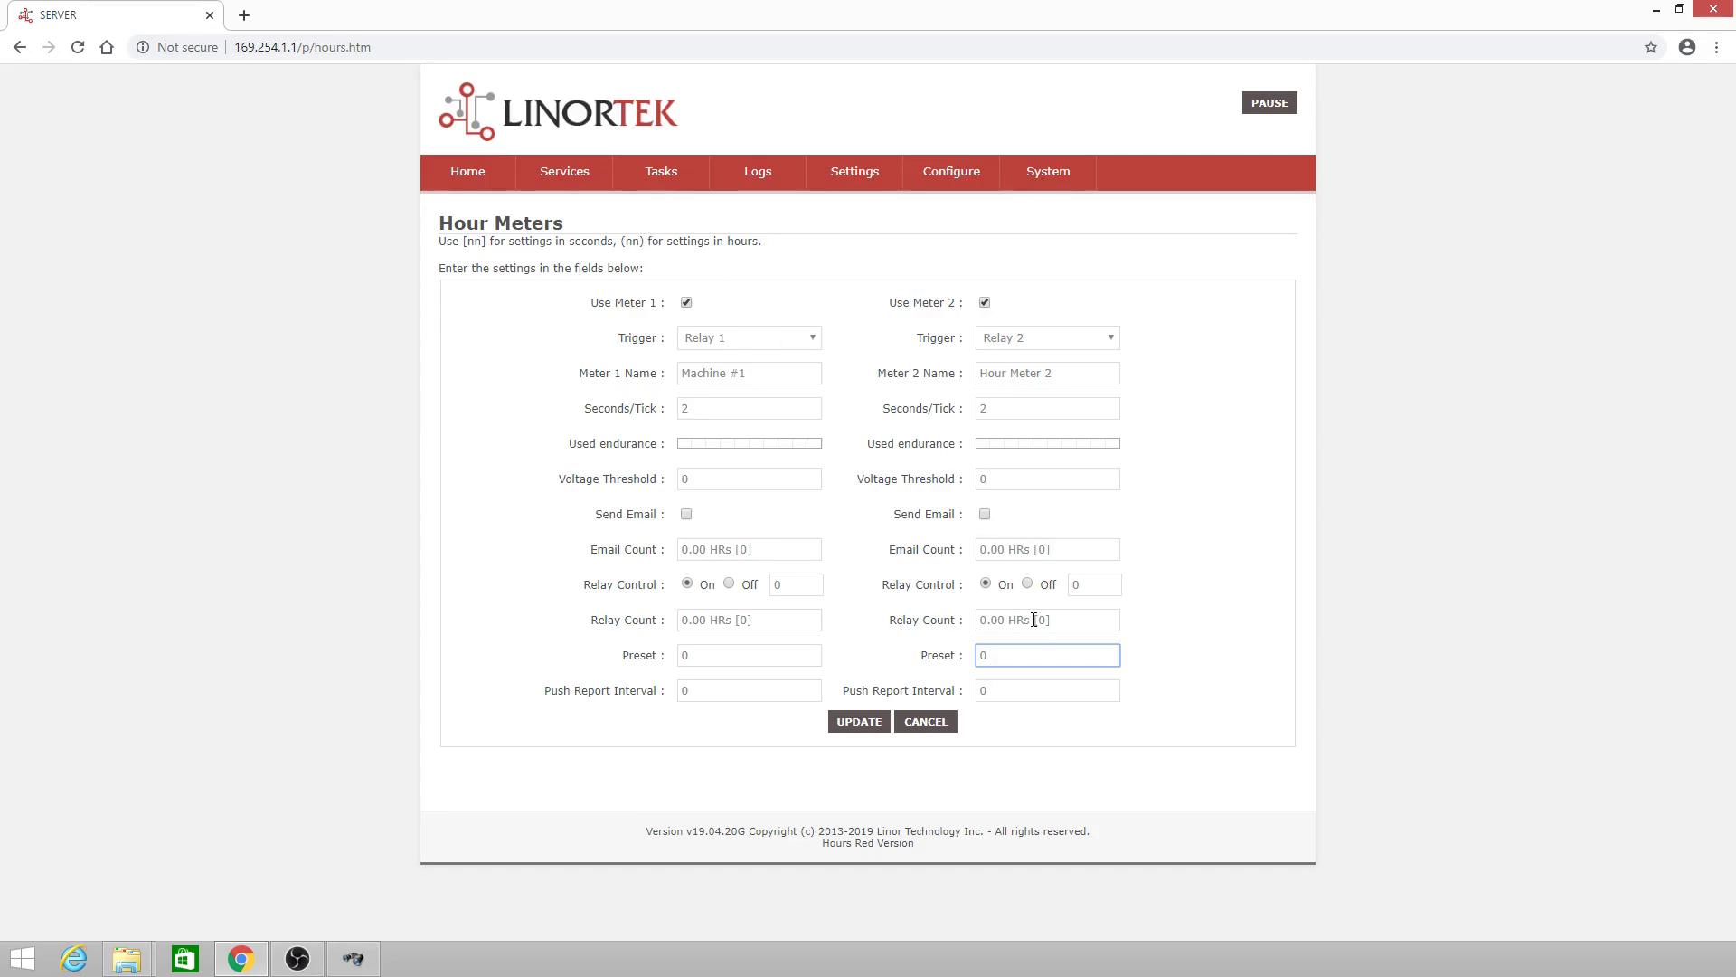
pyautogui.press('BackSpace')
pyautogui.click(1195, 556)
pyautogui.click(991, 655)
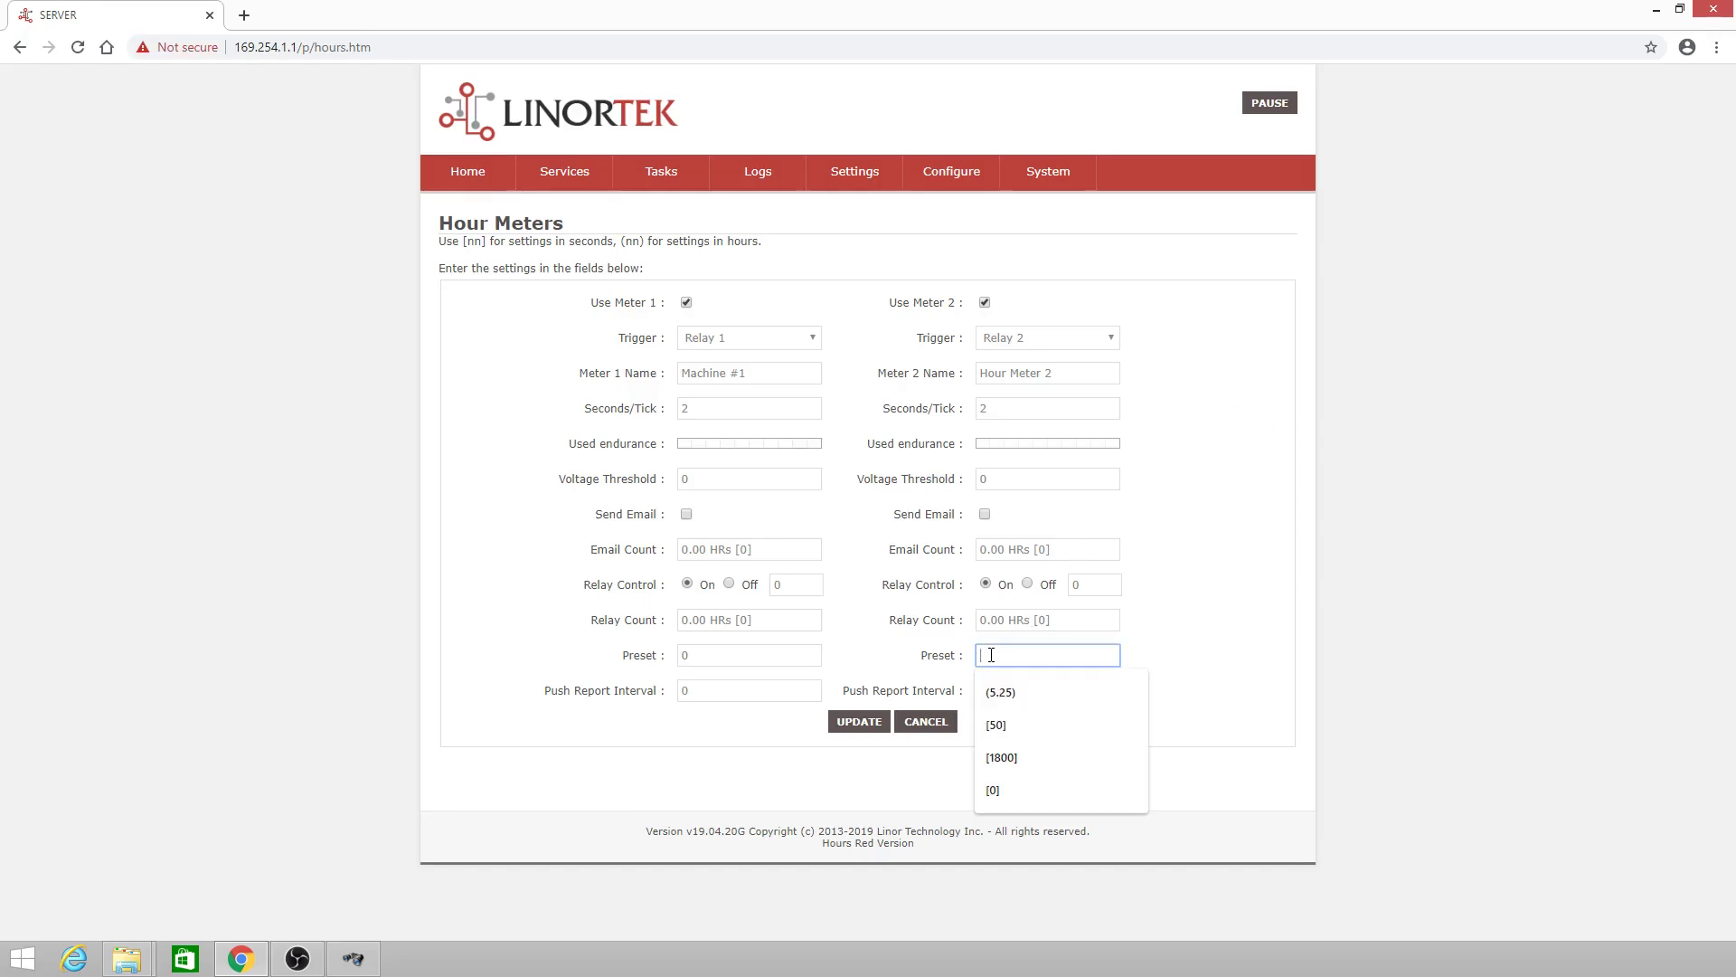
pyautogui.click(1001, 706)
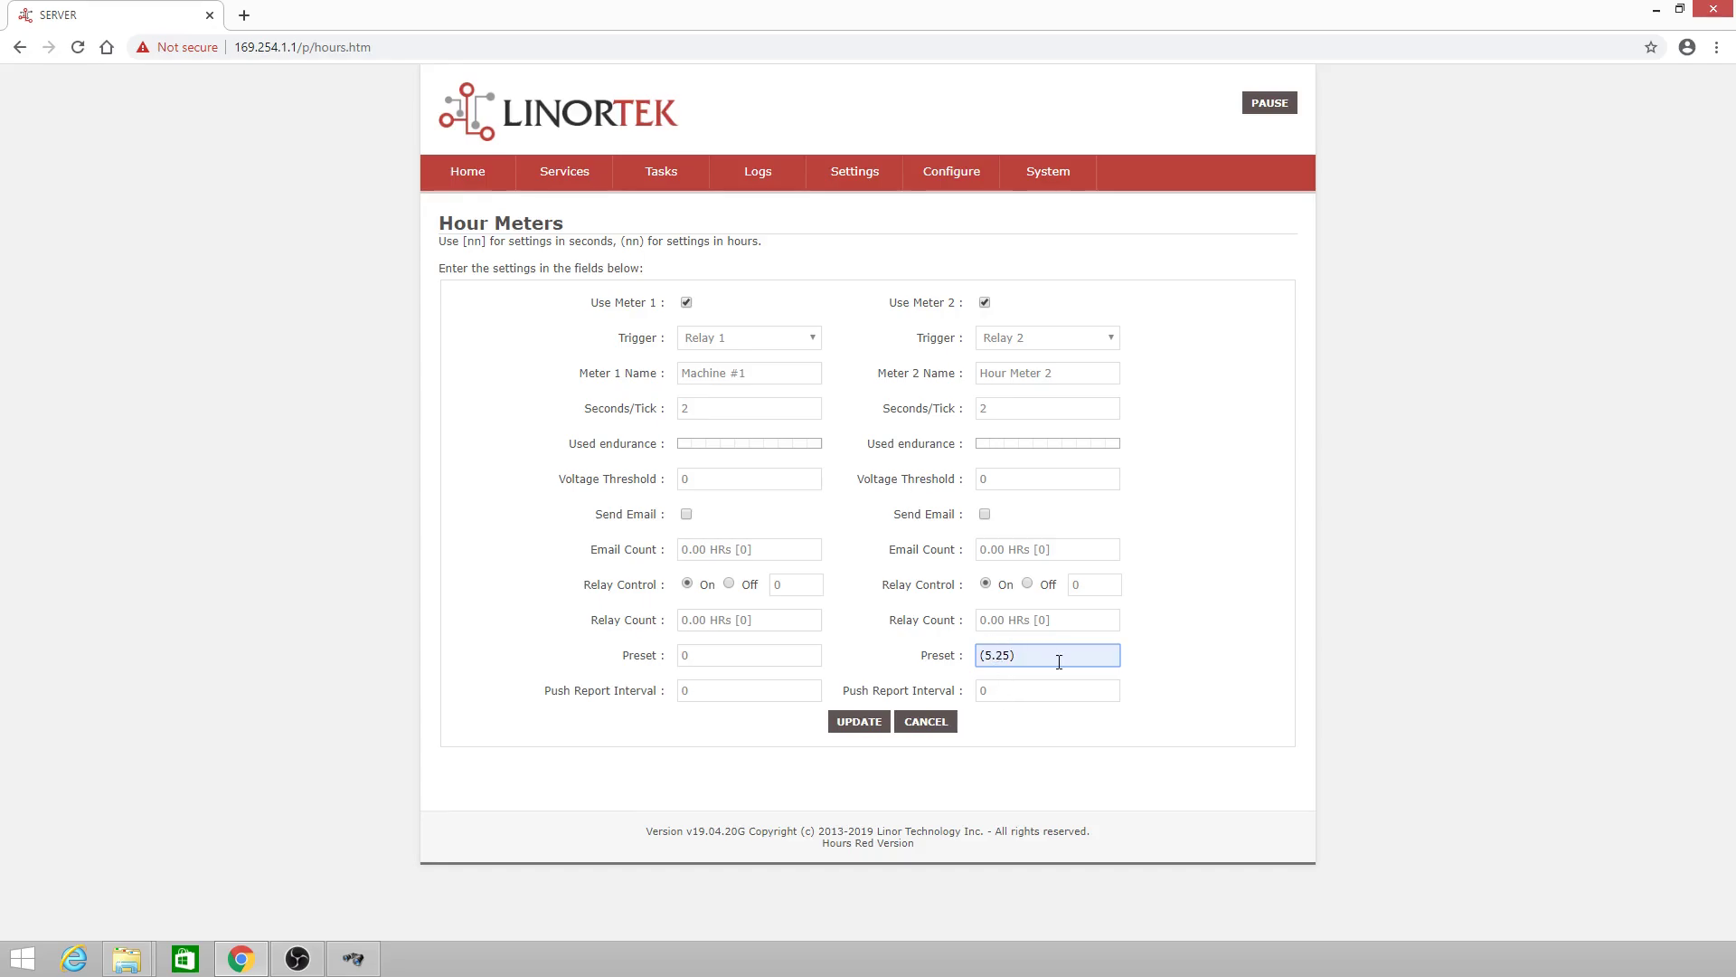
pyautogui.click(845, 723)
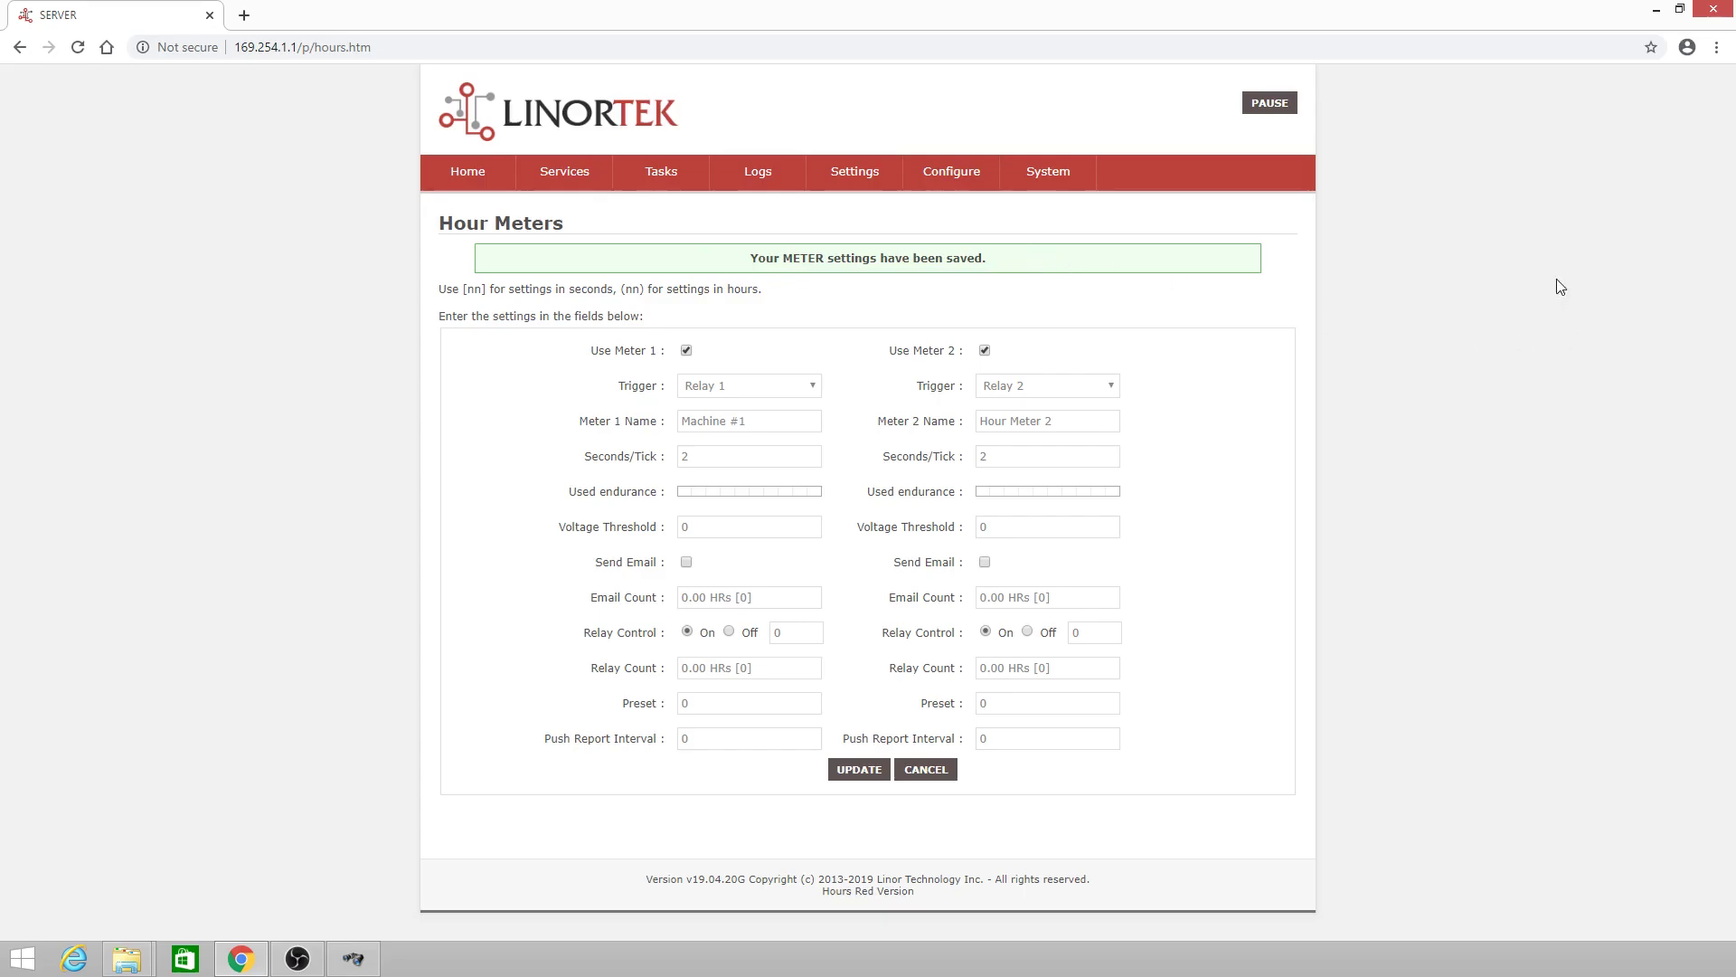
# - Log out to confirm Hour Meter 2 reads 5.25 hours, then log back in as admin
pyautogui.click(1278, 103)
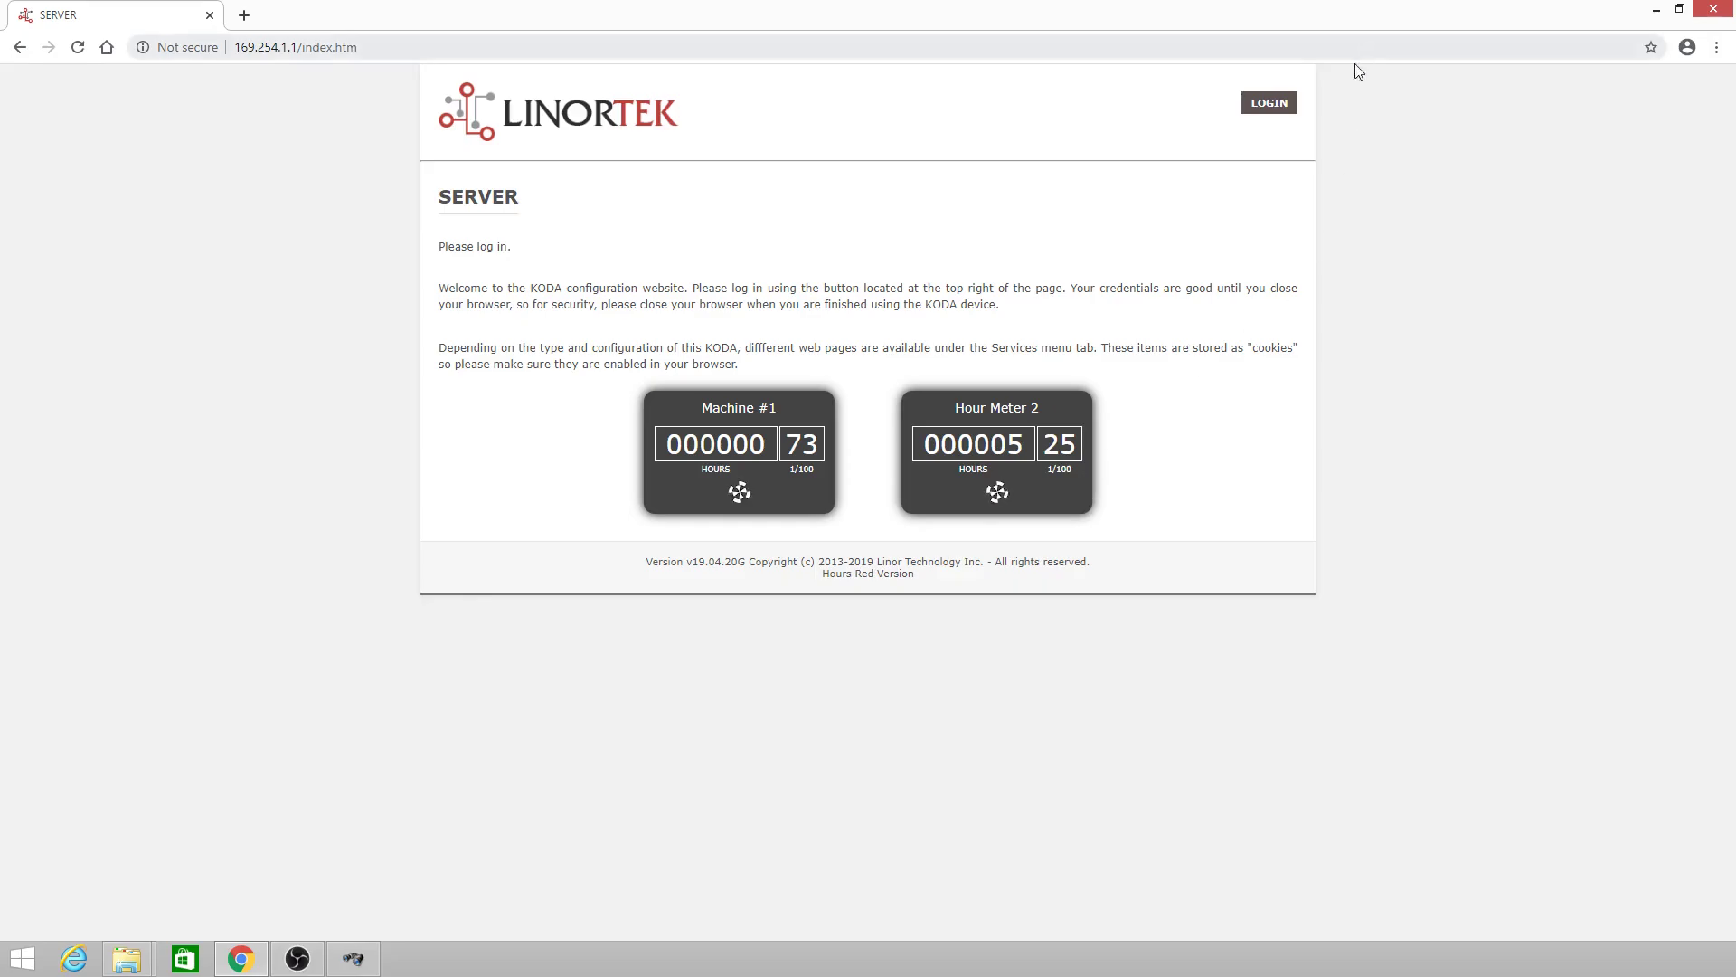
pyautogui.click(1288, 109)
# - On the Hour Meters page, rename Meter 2 to Machine #2
pyautogui.moveTo(560, 183)
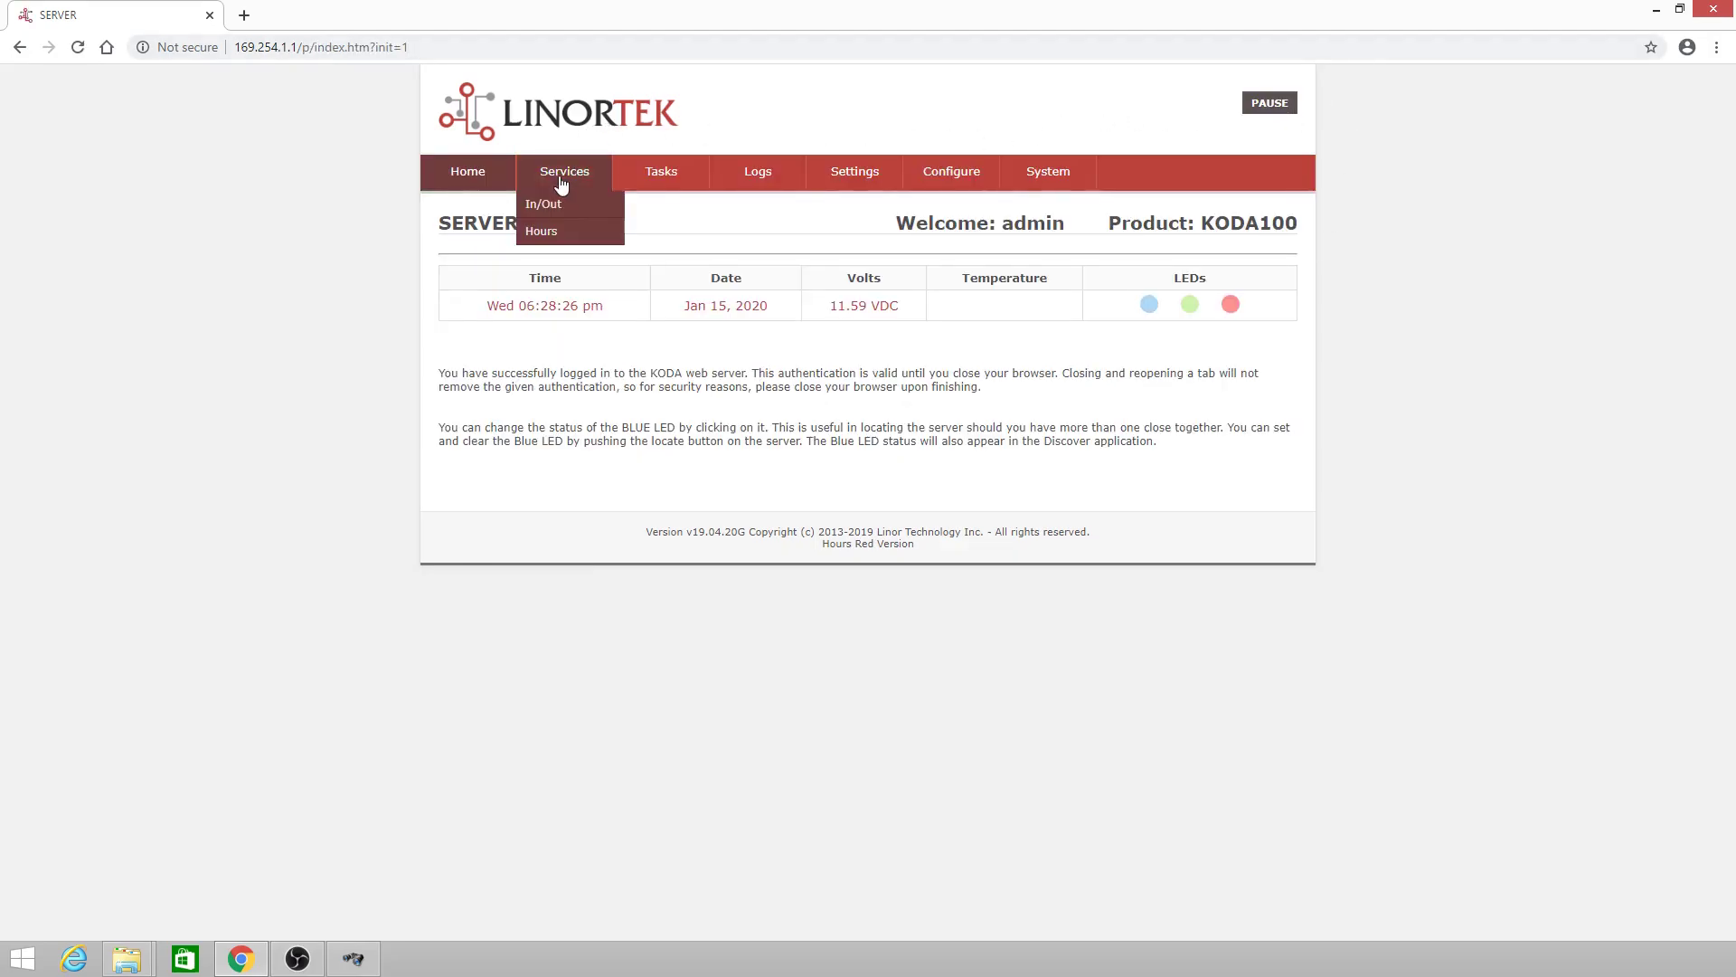
pyautogui.click(544, 232)
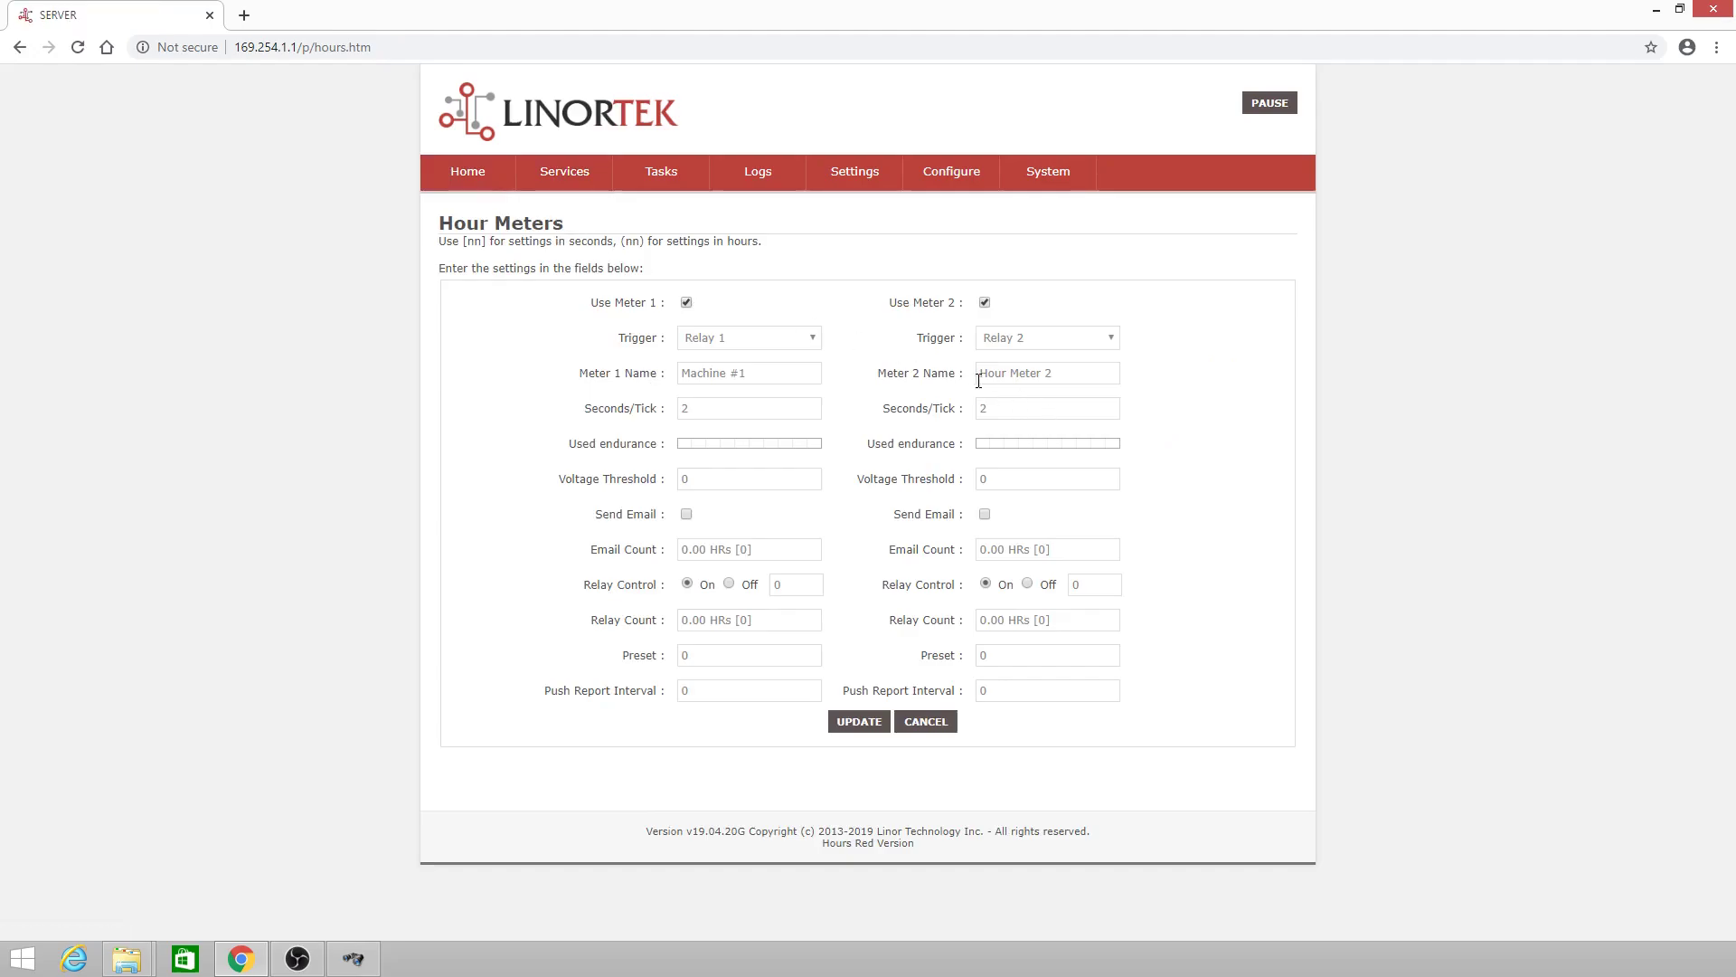
pyautogui.moveTo(1065, 376); pyautogui.dragTo(939, 368)
pyautogui.write('Machuine #2')
# - Replace Meter 2's preset value with 1800 seconds from autofill
pyautogui.doubleClick(984, 656)
pyautogui.write('[1800')
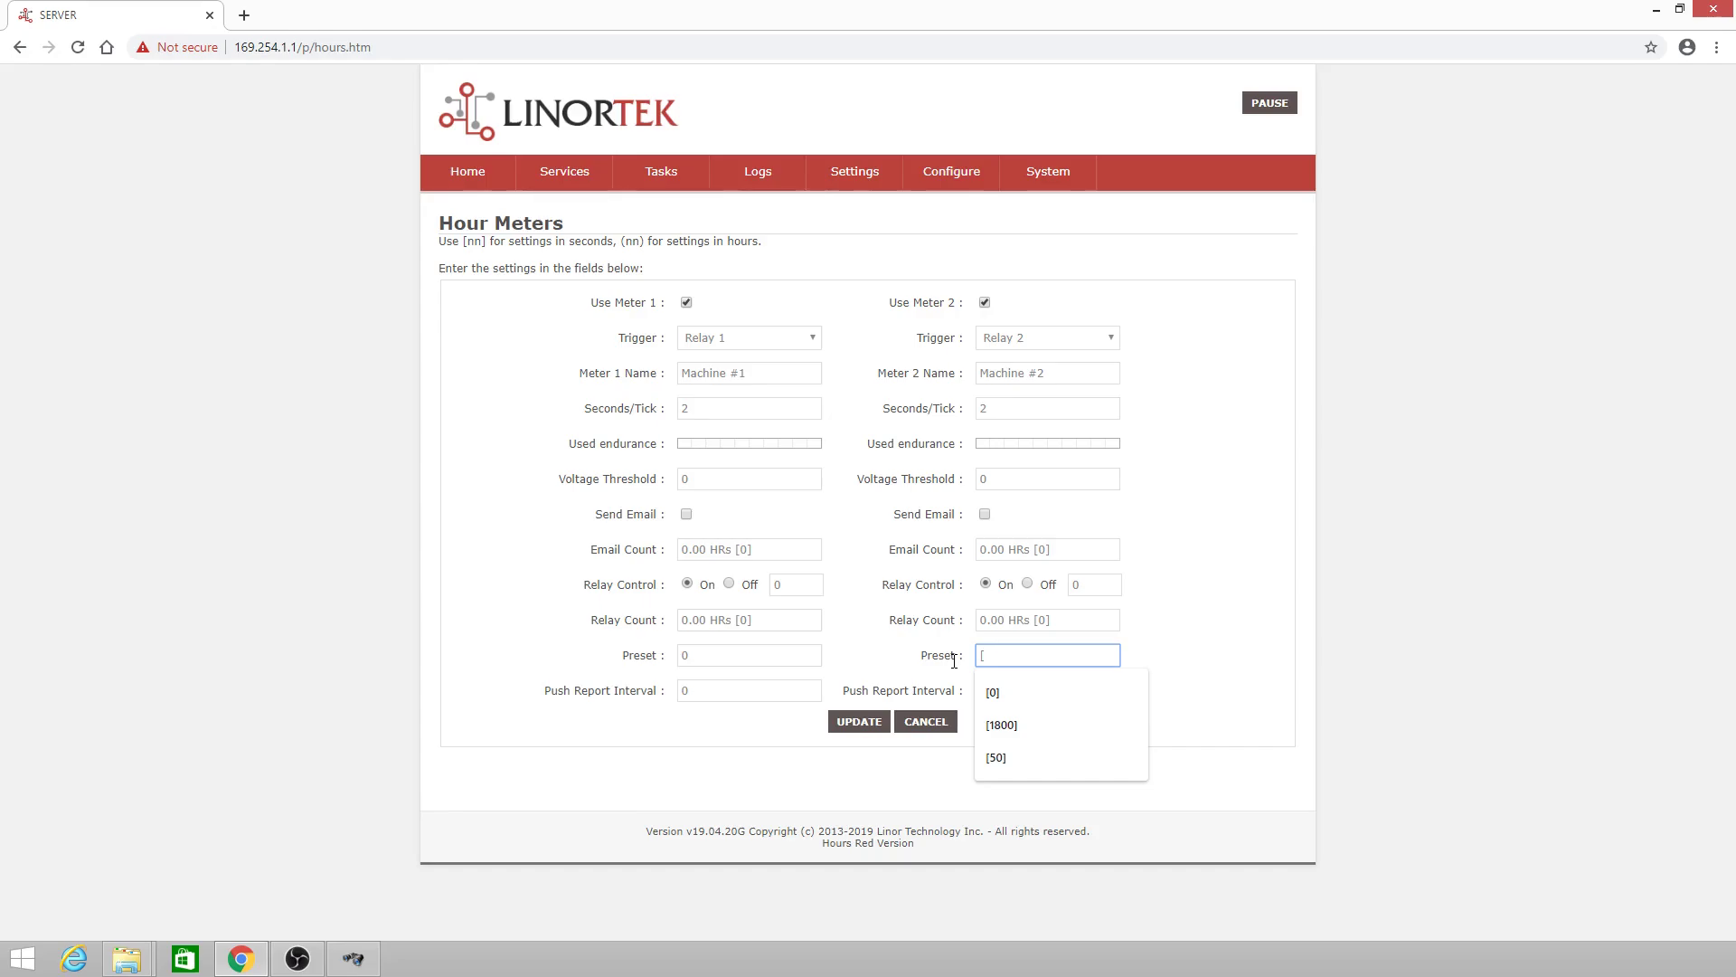
pyautogui.click(1011, 724)
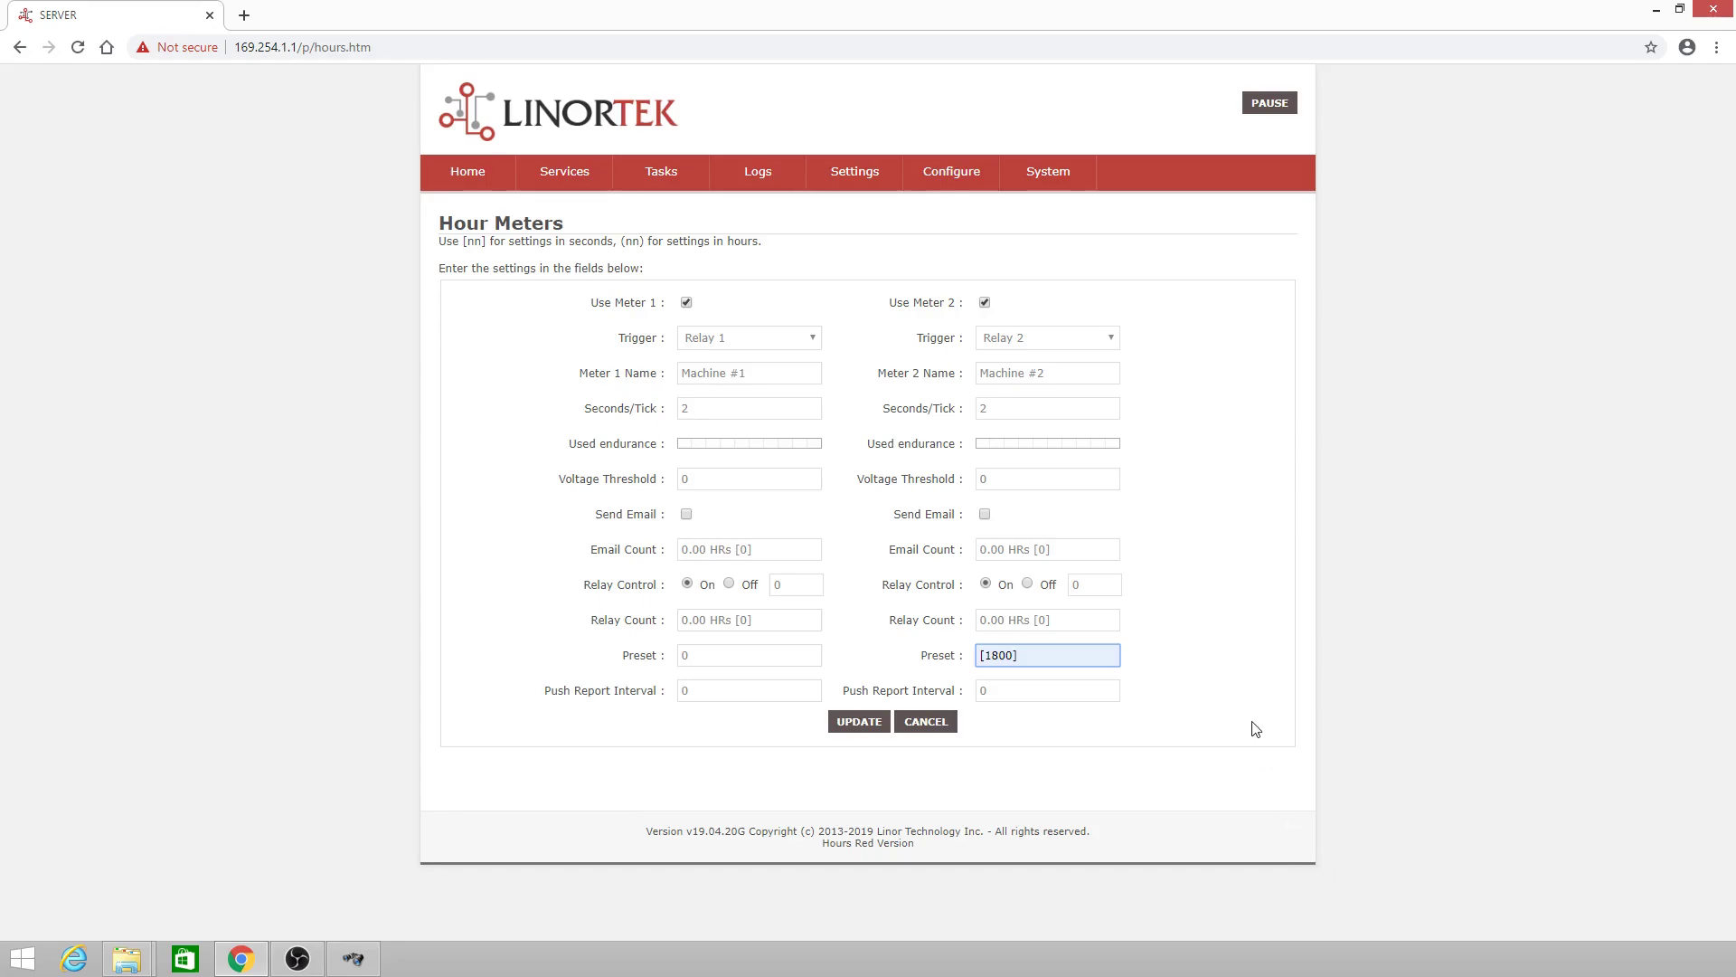
# - Save the new name and preset, then check Machine #2 shows 0.50 hours on the counters
pyautogui.click(859, 721)
pyautogui.click(1281, 111)
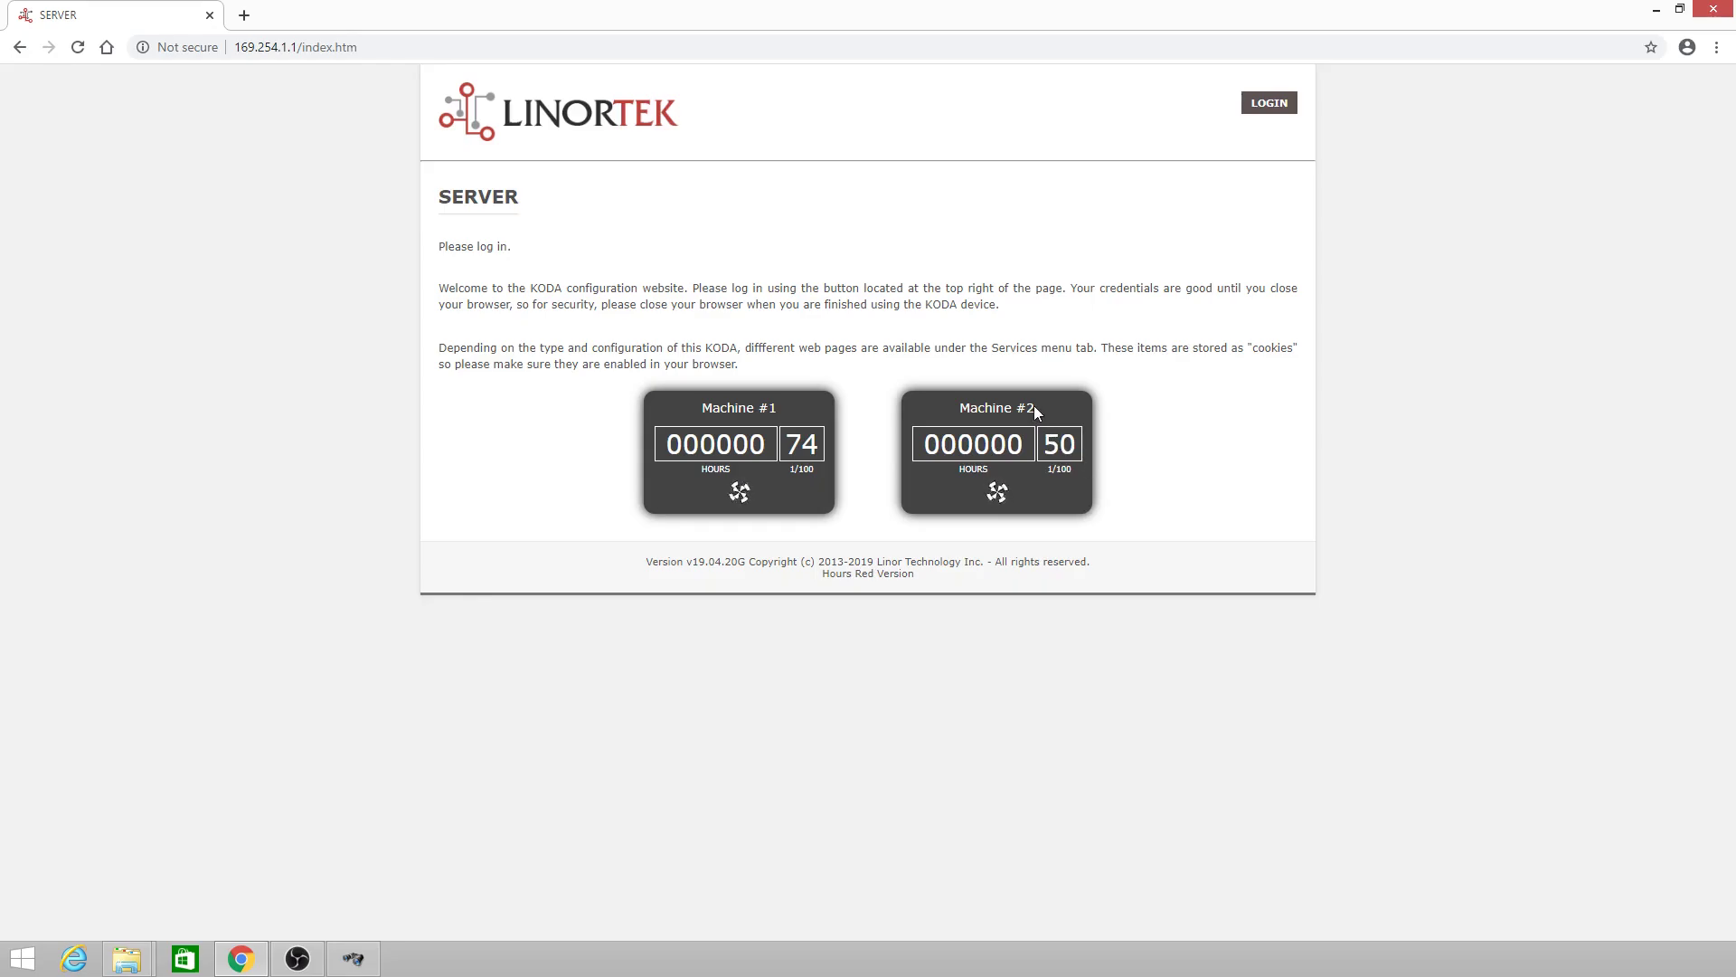
pyautogui.moveTo(1034, 408); pyautogui.dragTo(945, 410)
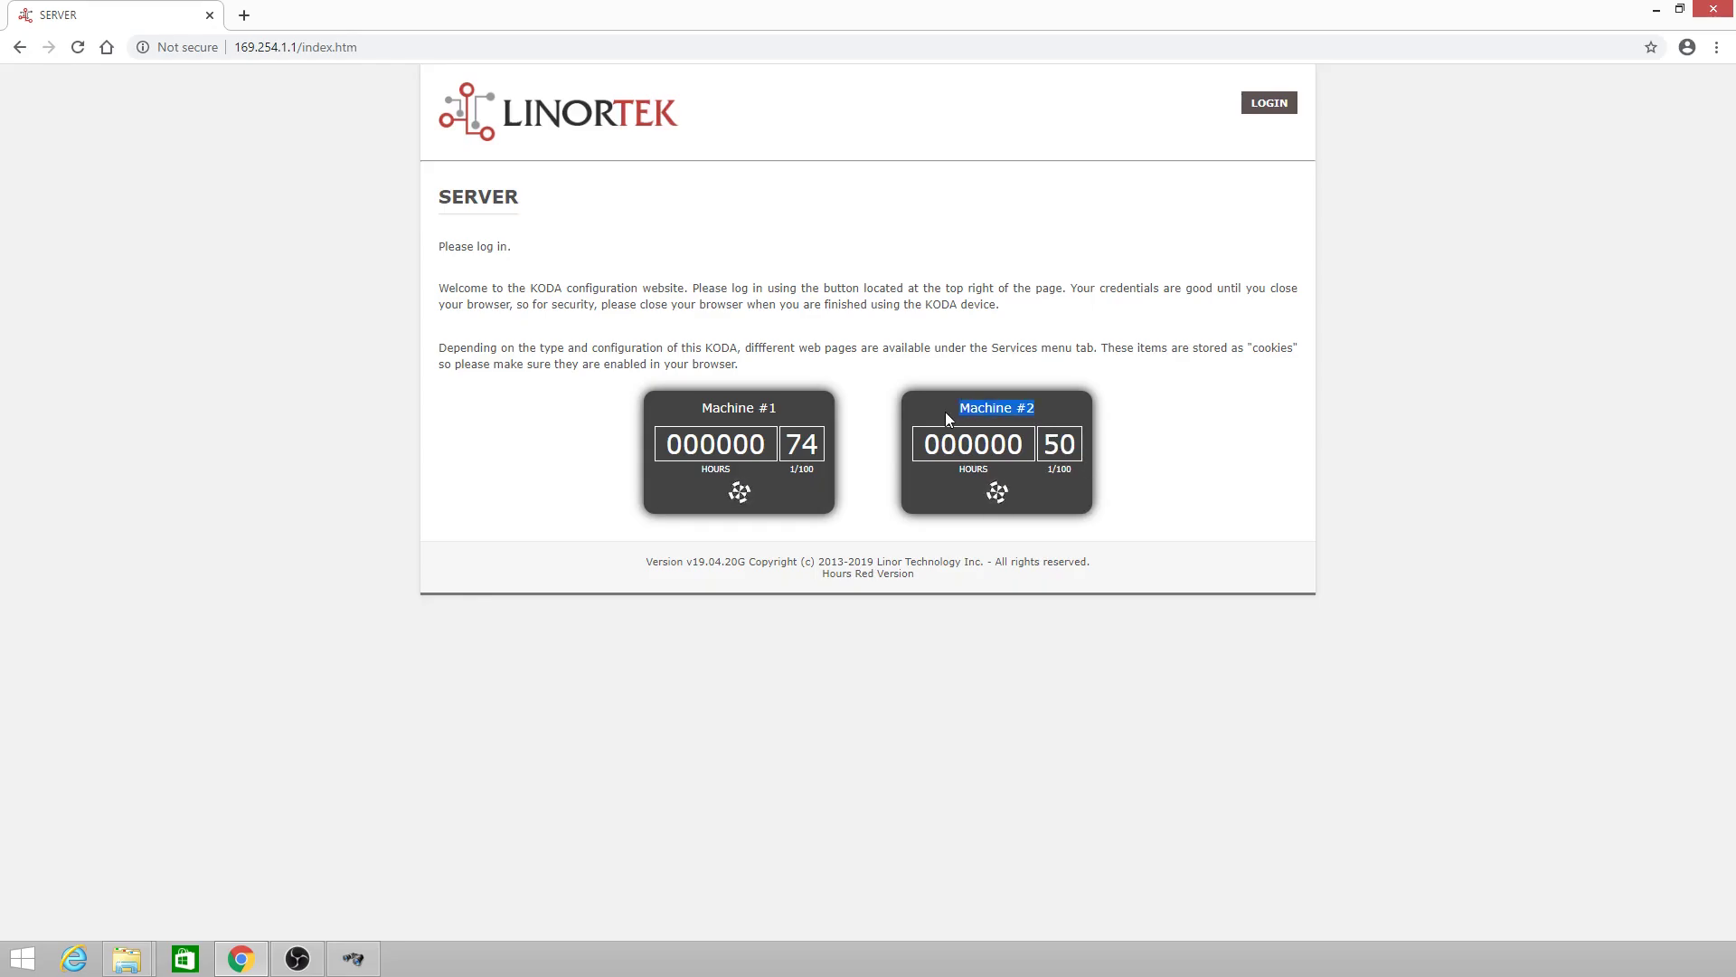
pyautogui.click(1311, 538)
# - Turn Relay 2 off on the In/Out page, then view counters showing Machine #1 at 0.75 hours
pyautogui.click(1266, 103)
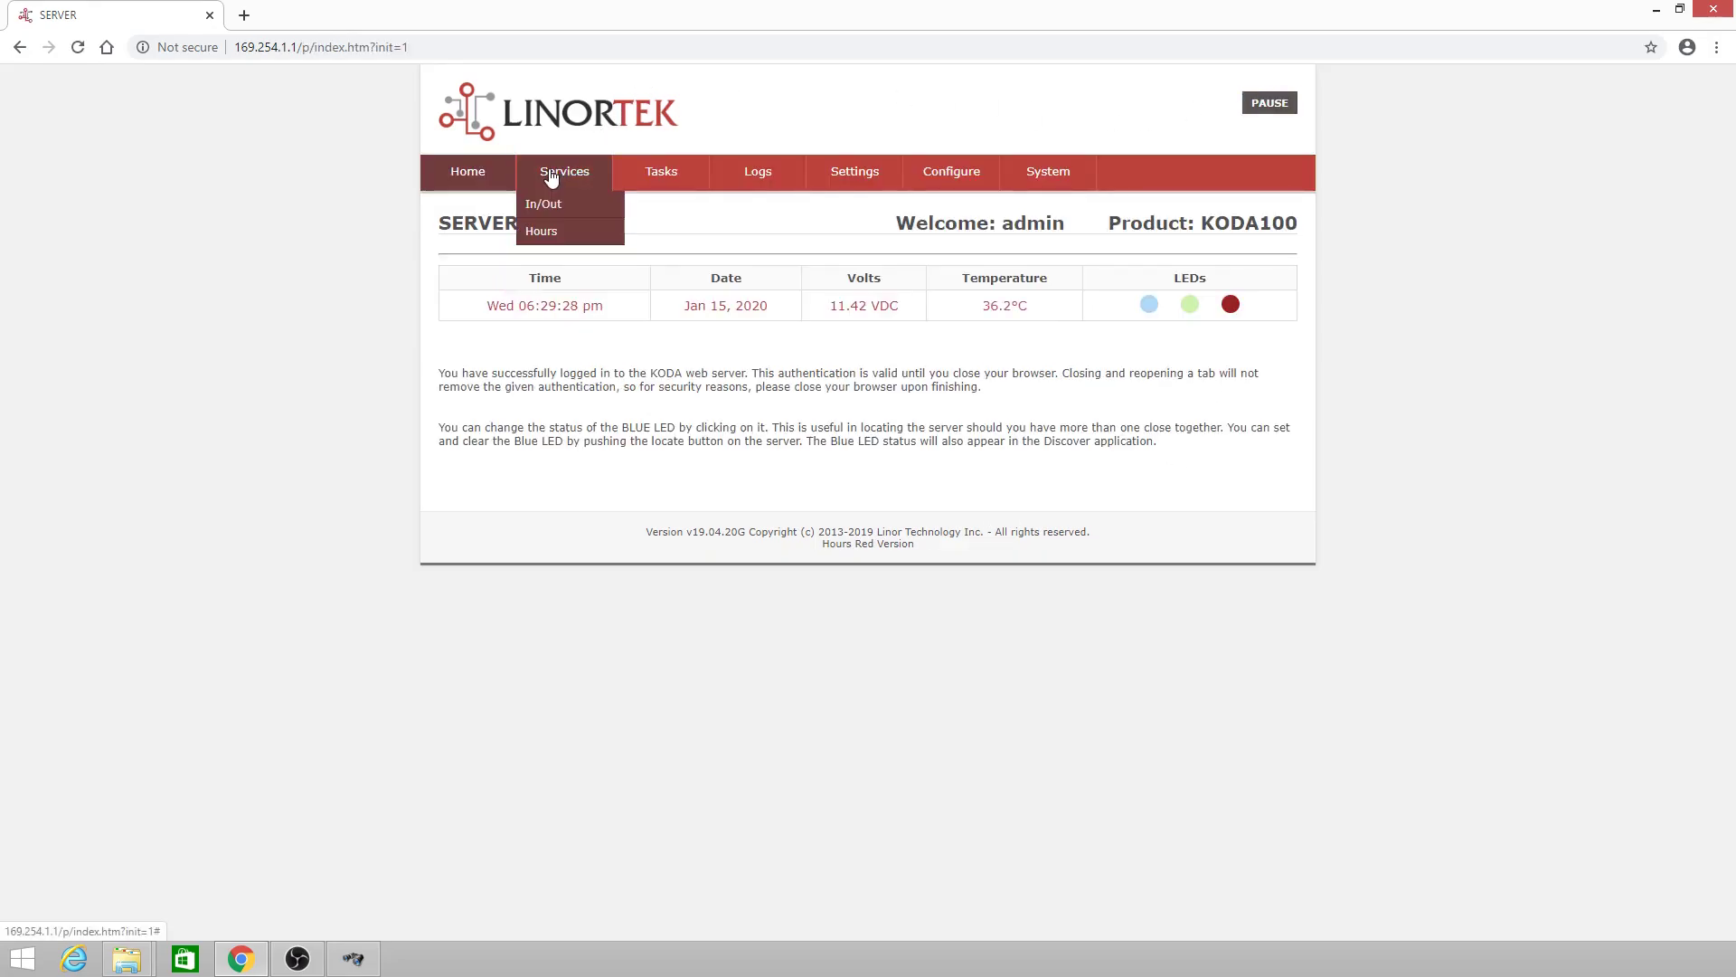
pyautogui.click(555, 205)
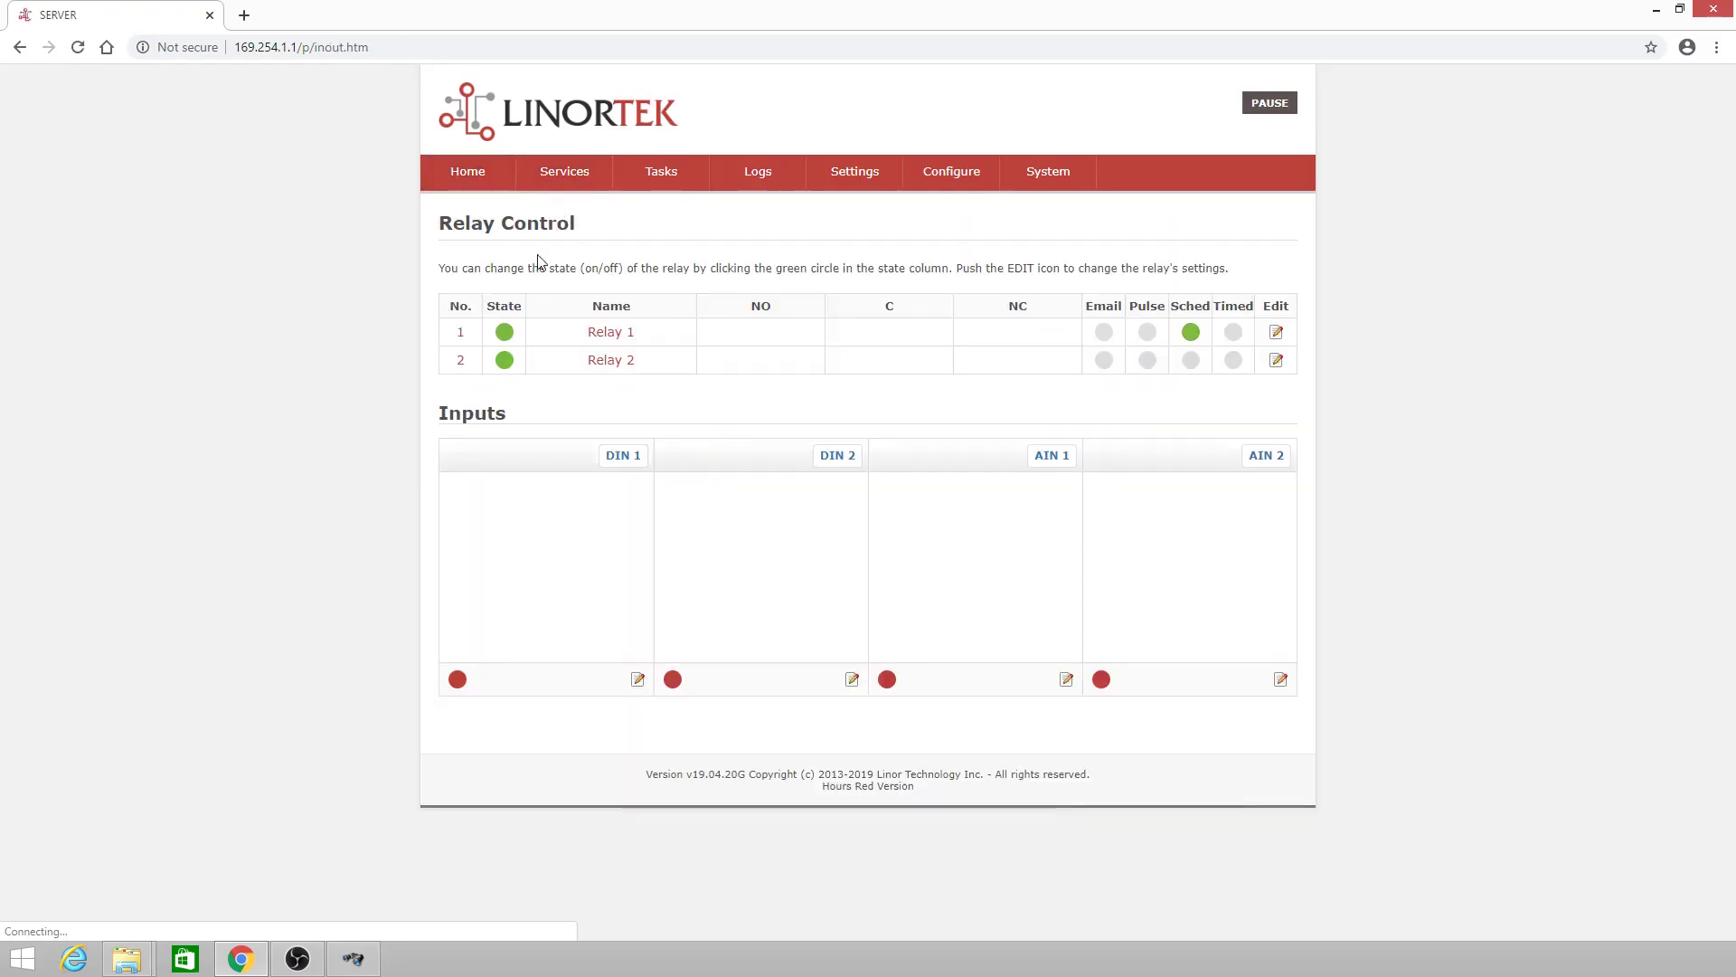
pyautogui.click(504, 360)
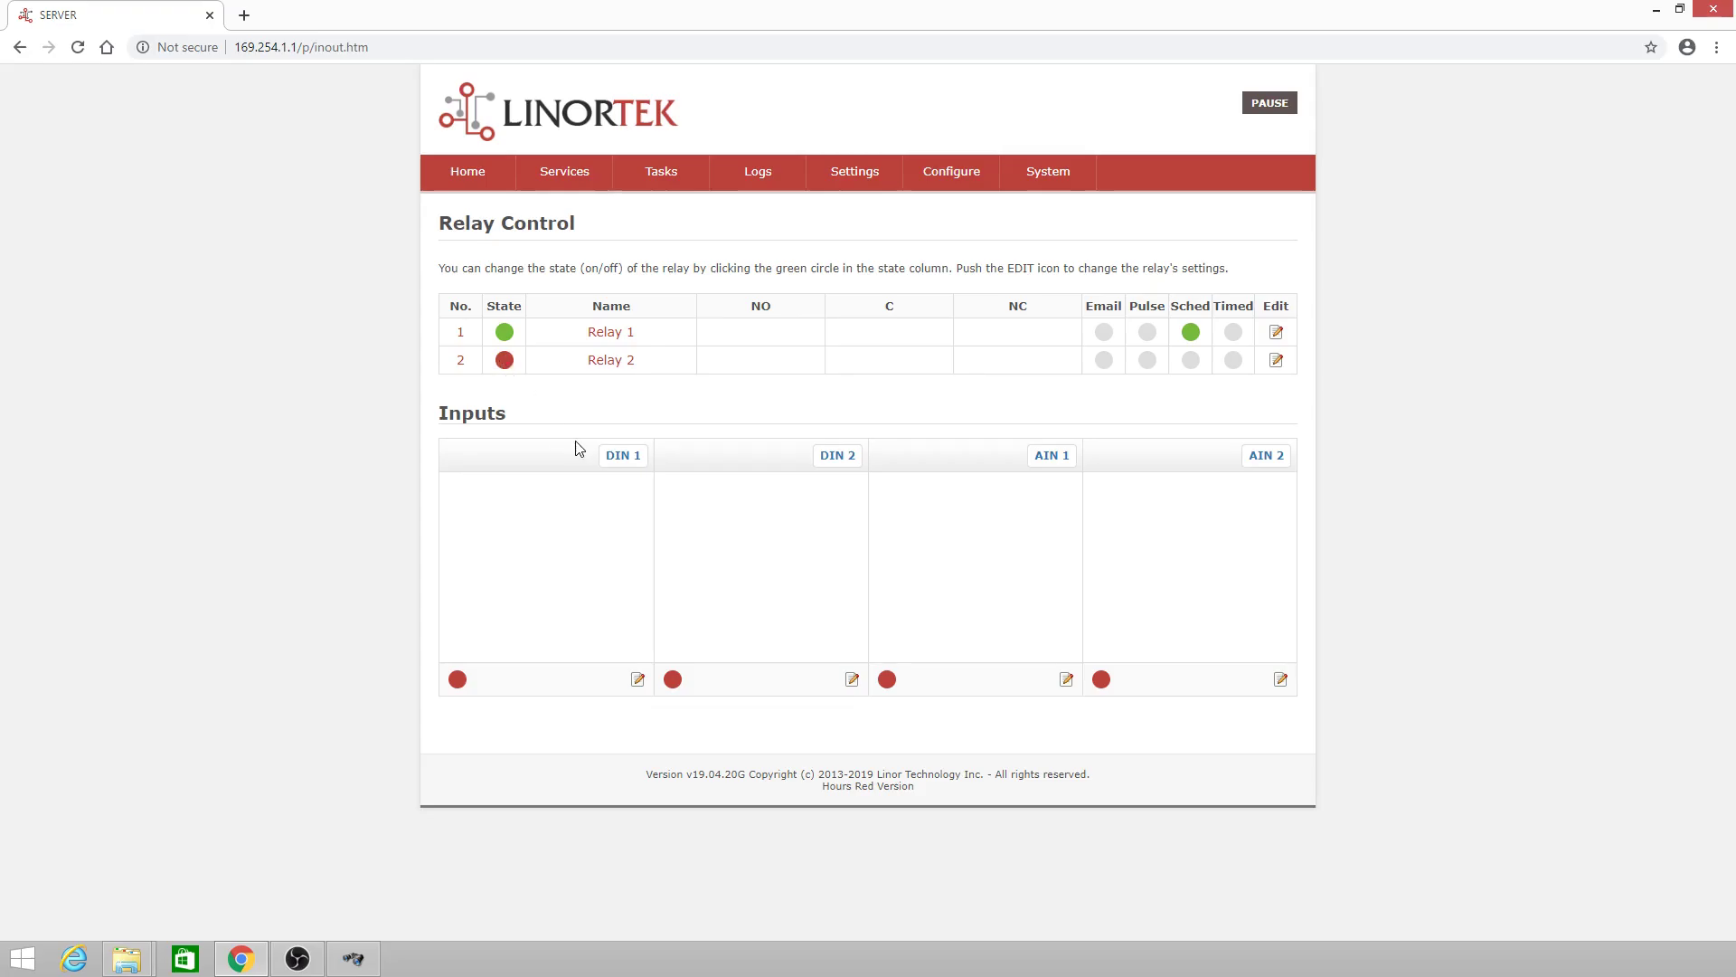
pyautogui.click(1284, 107)
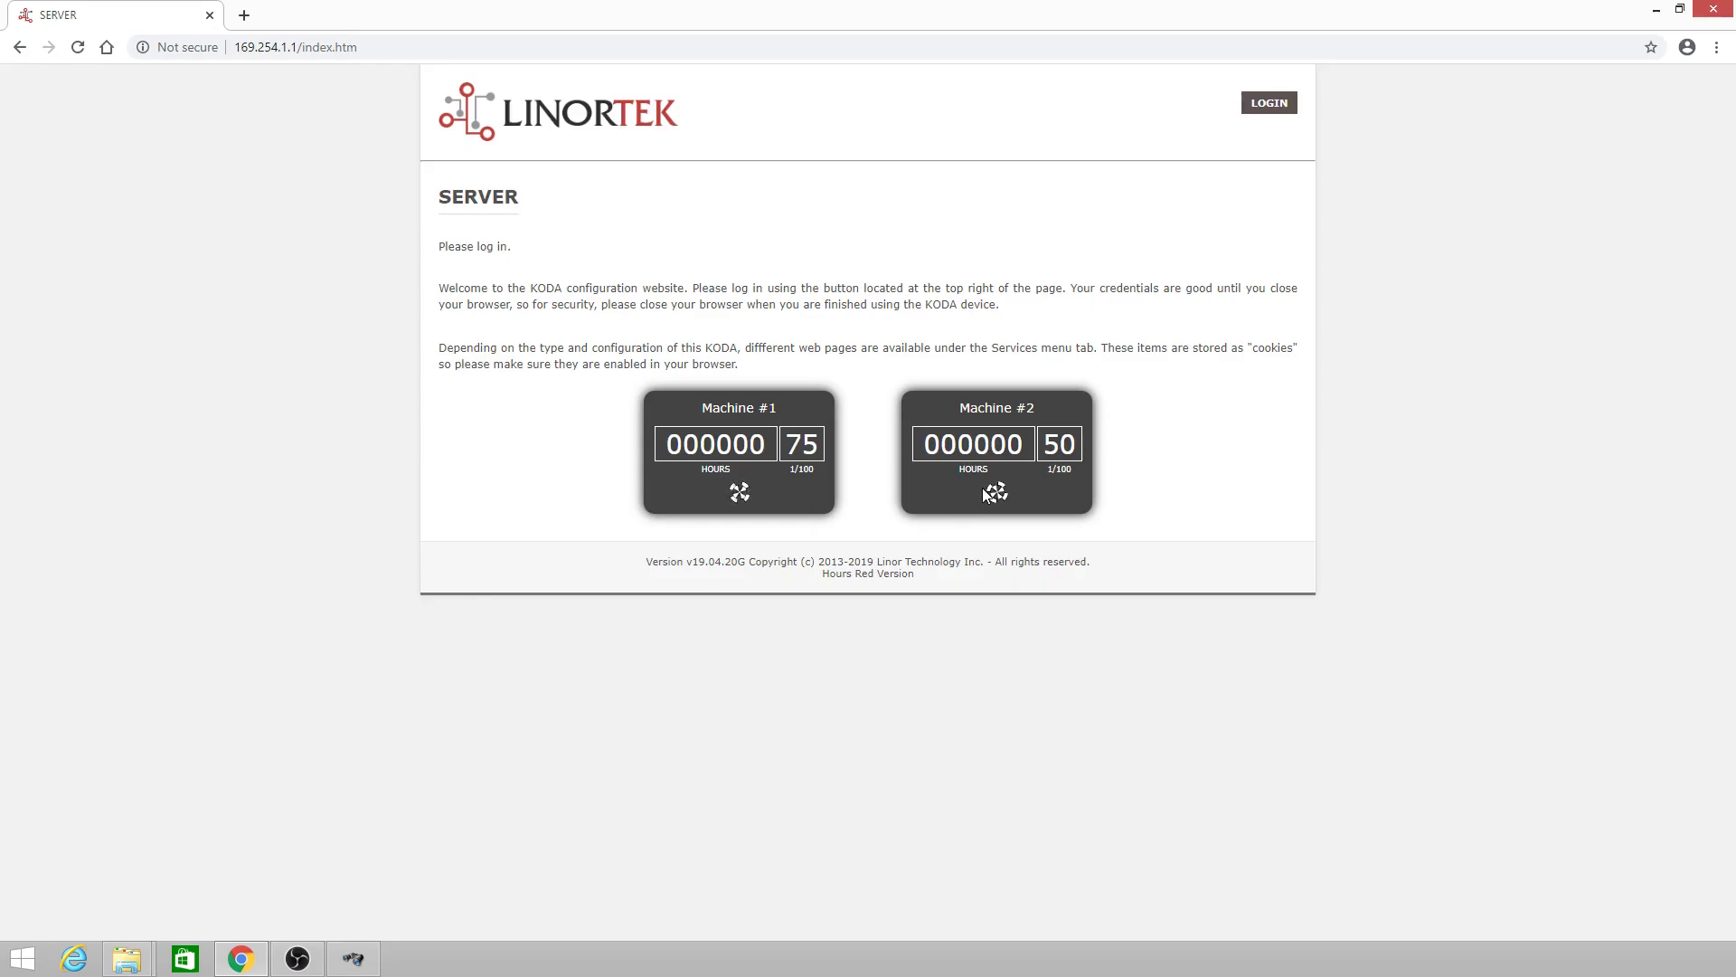
pyautogui.moveTo(957, 486); pyautogui.dragTo(1049, 497)
# - Switch Relay 1 off and Relay 2 back on, then log out to view Machine #2 at 0.51 hours
pyautogui.click(1207, 468)
pyautogui.click(1289, 106)
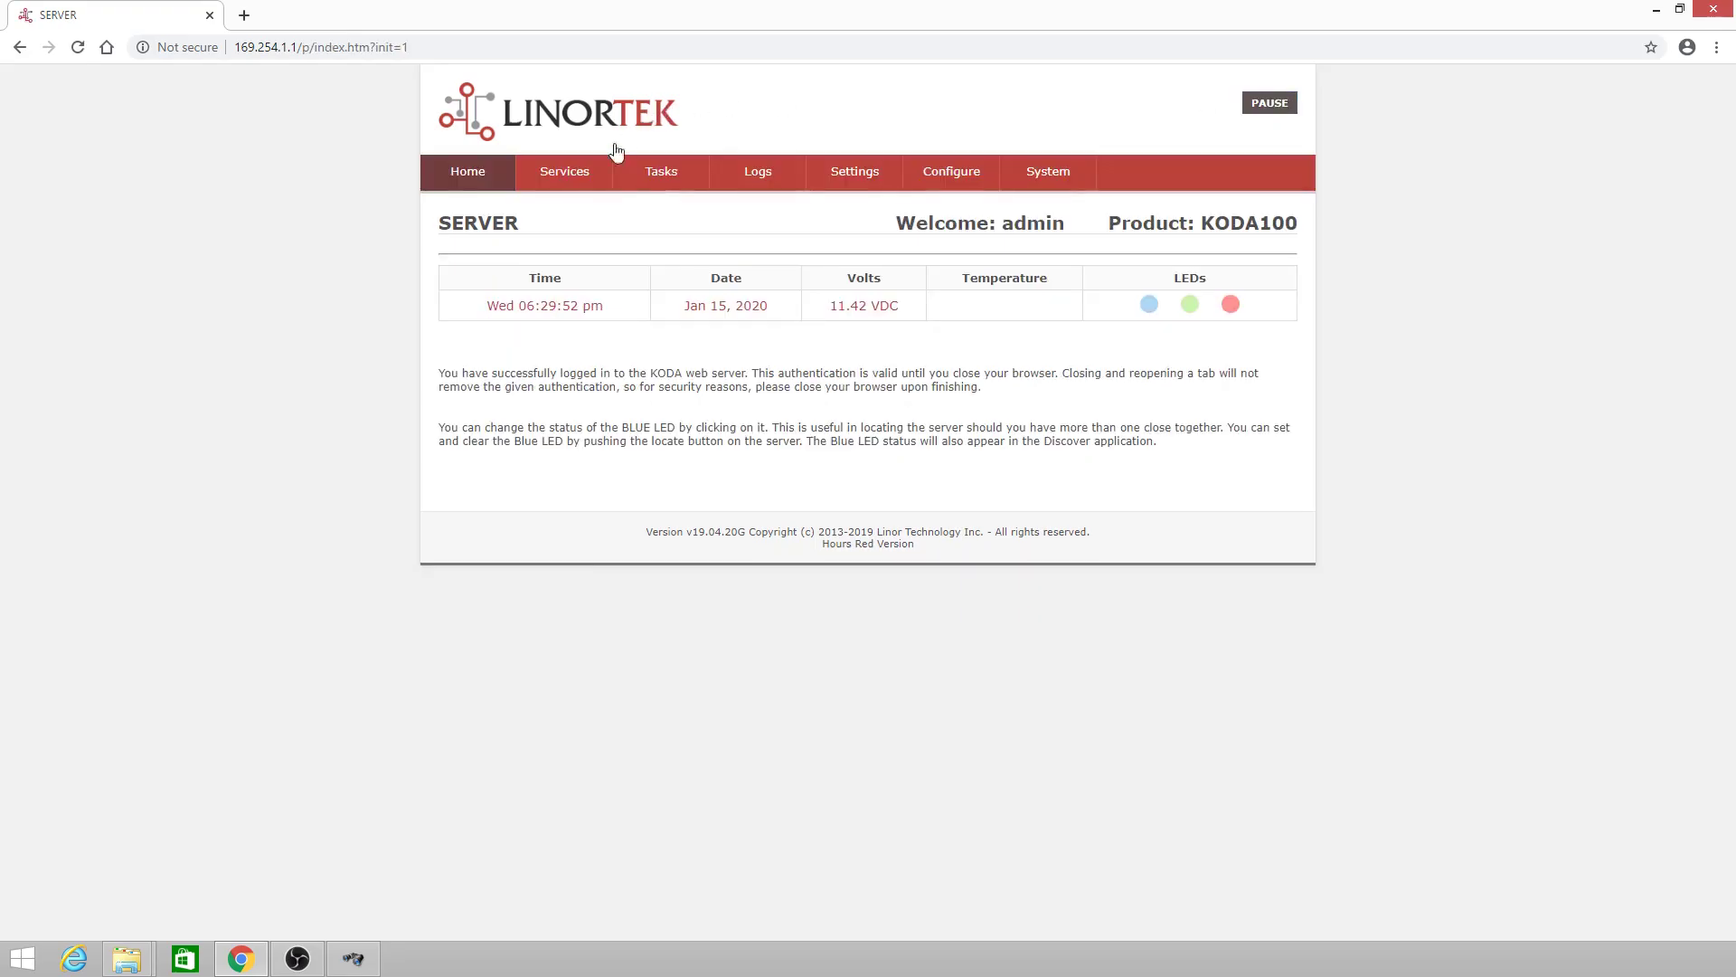
pyautogui.moveTo(564, 174)
pyautogui.click(542, 217)
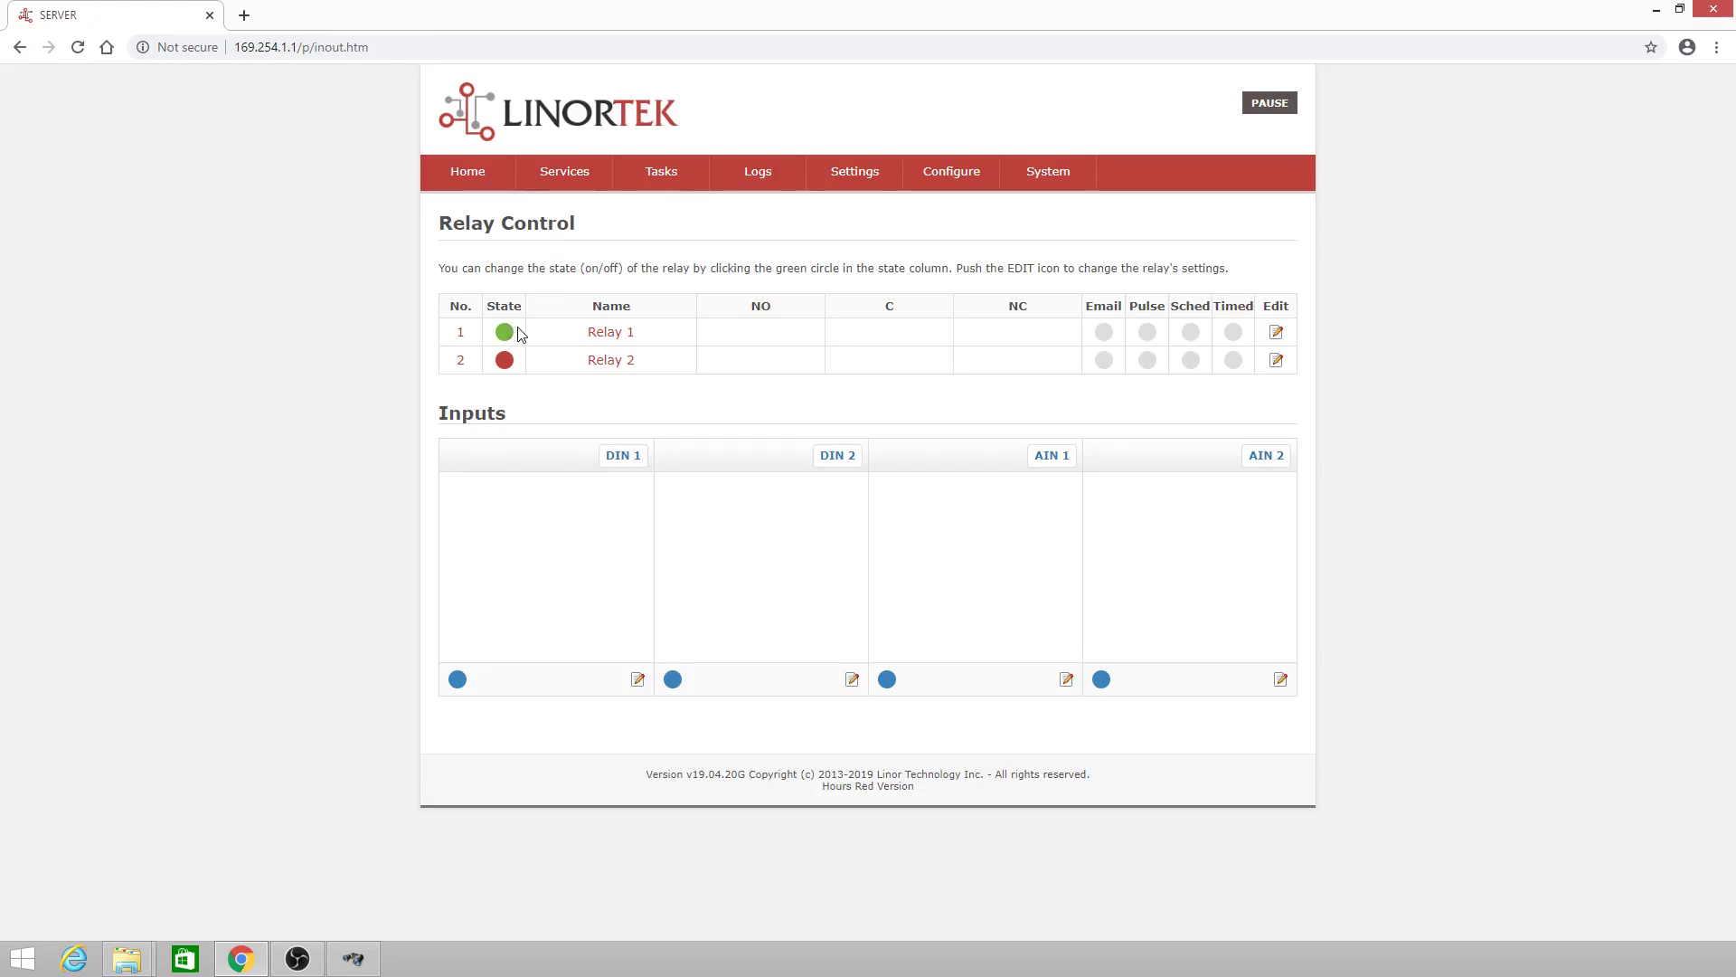
pyautogui.click(507, 333)
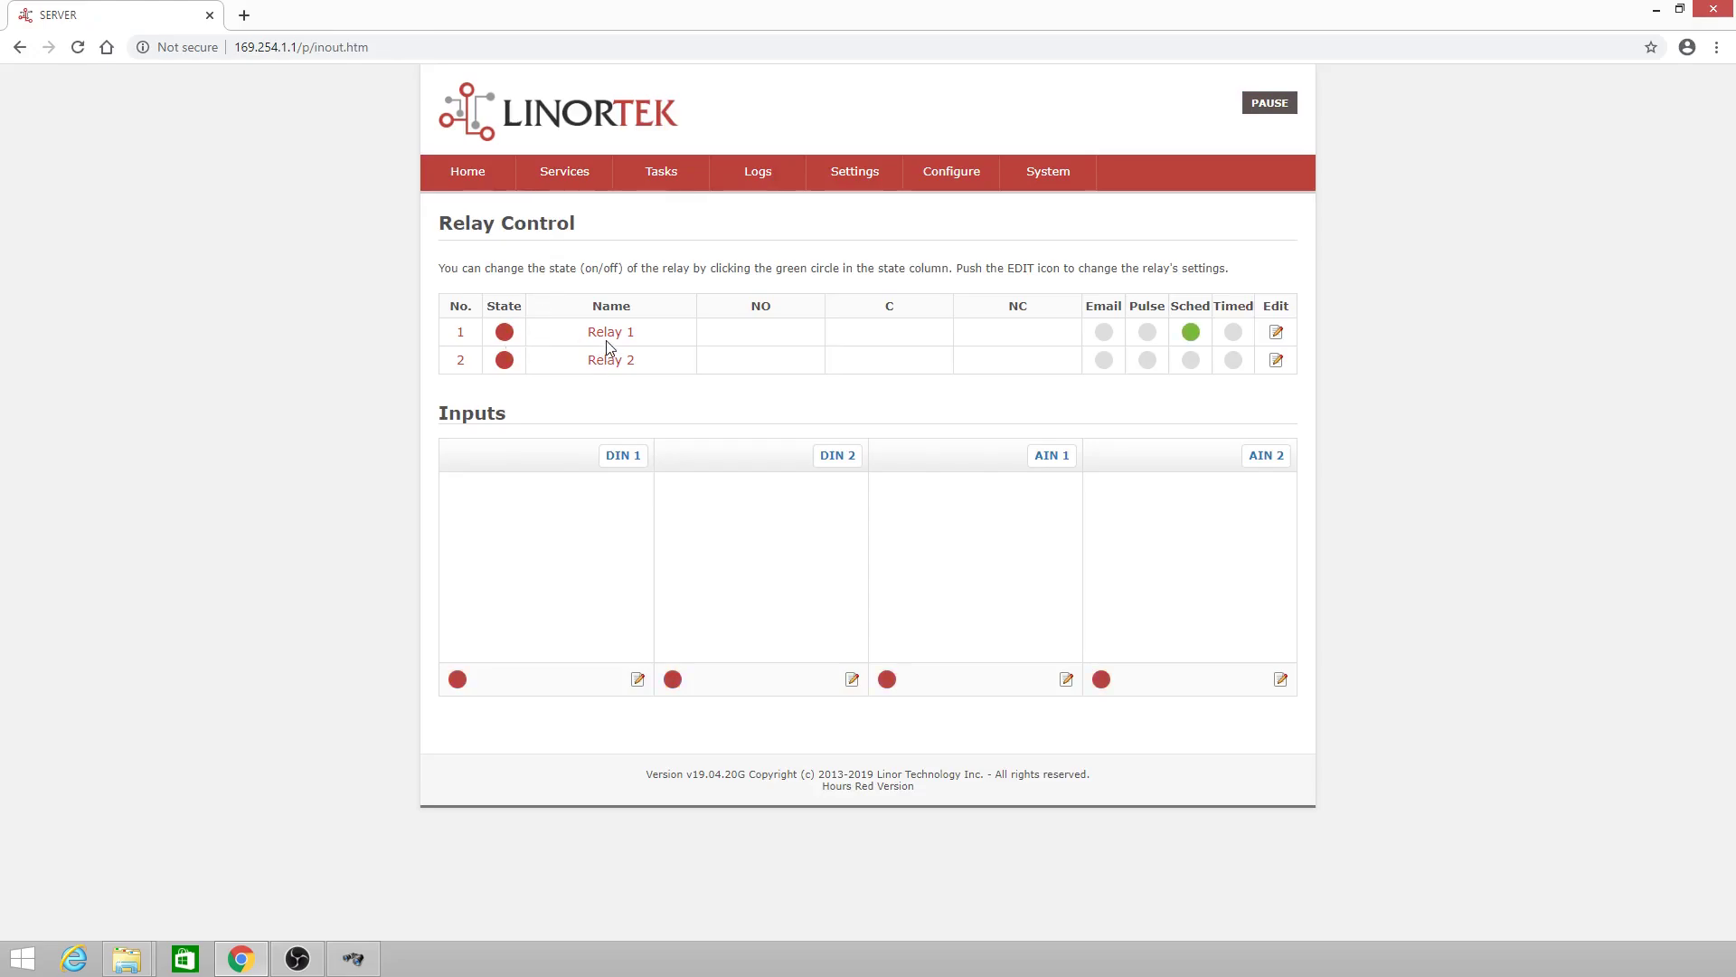
pyautogui.click(499, 364)
pyautogui.click(1250, 108)
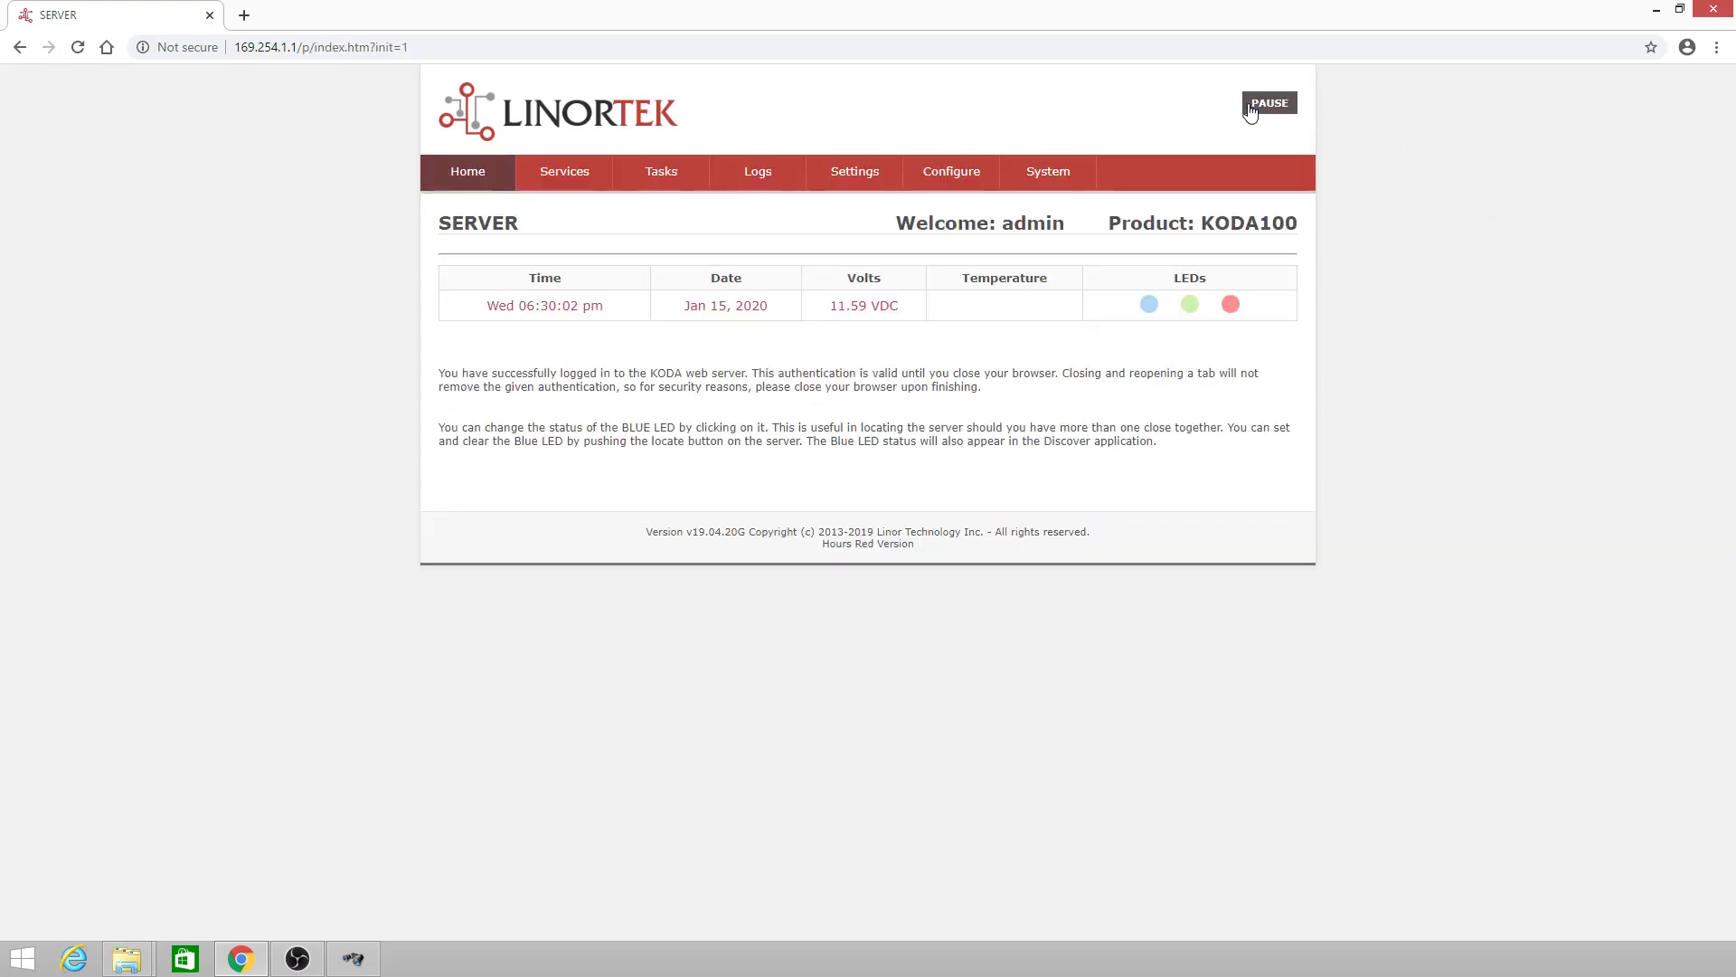